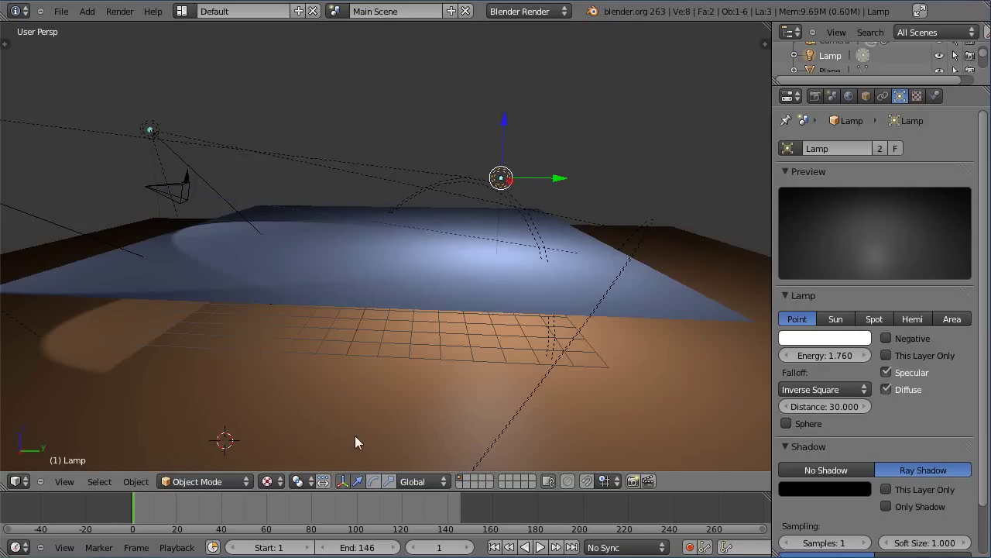
Collapse the lamp's Shadow panel and widen the 3D viewport against the properties editor.
click(780, 447)
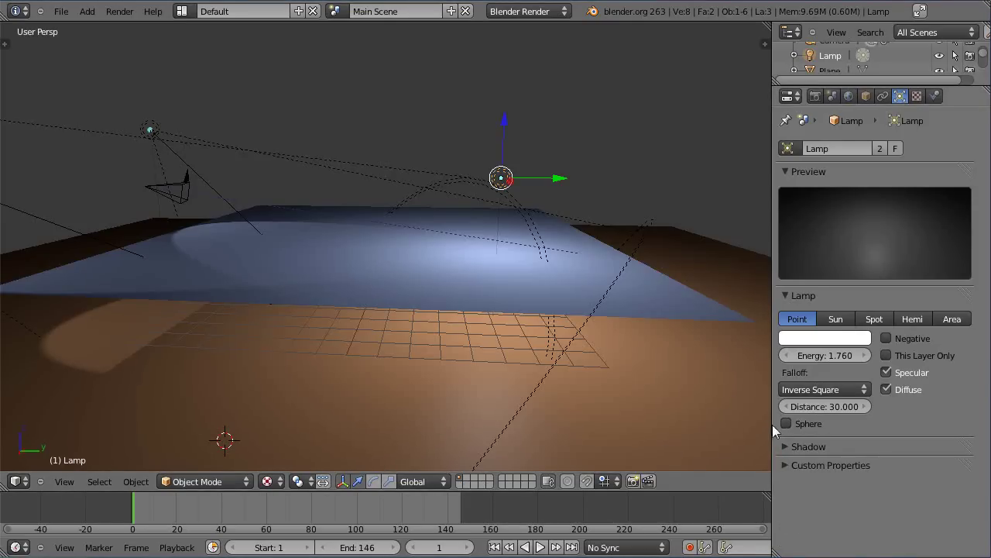
click(774, 424)
drag(772, 425, 819, 425)
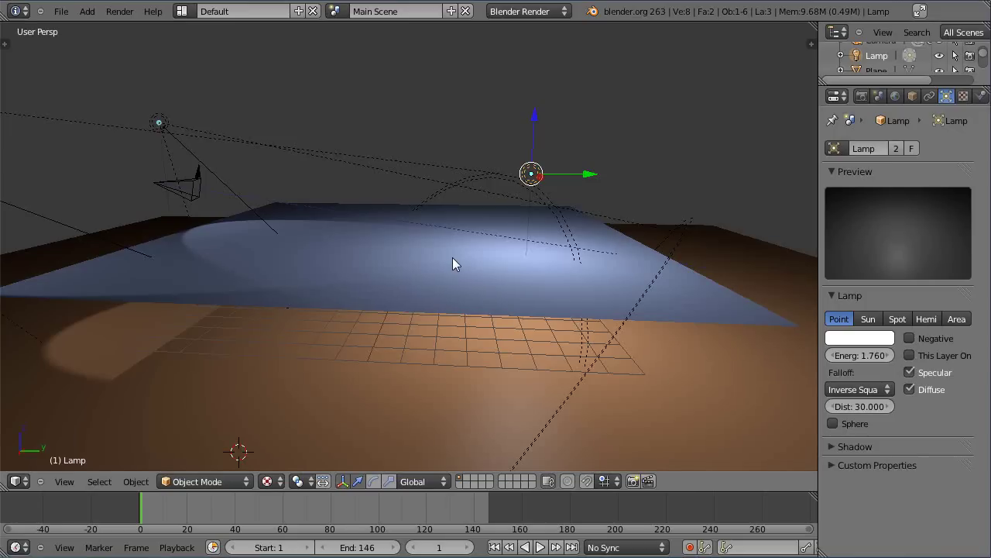
Select the blue plane, nudge it slightly along Y, and enter Edit Mode.
right_click(526, 287)
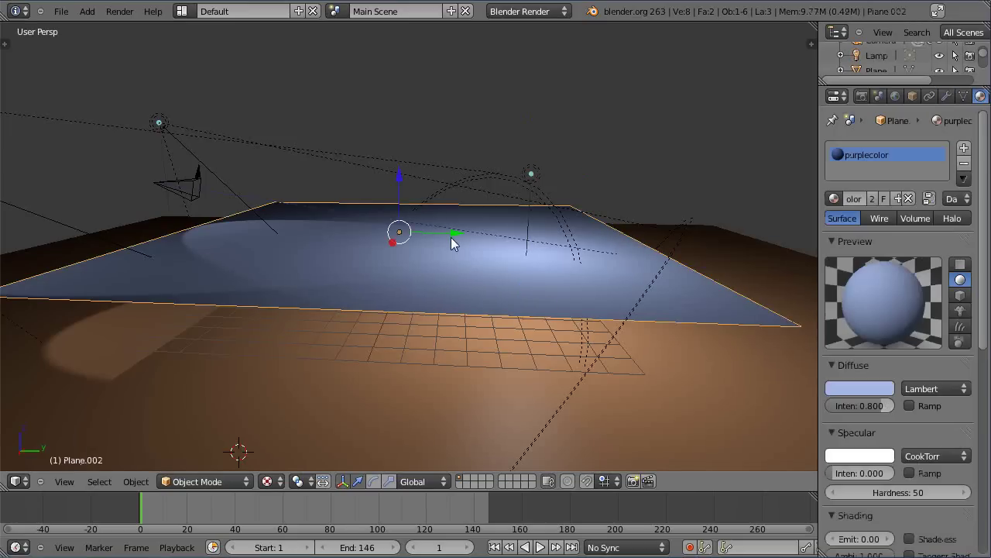
drag(455, 236, 475, 245)
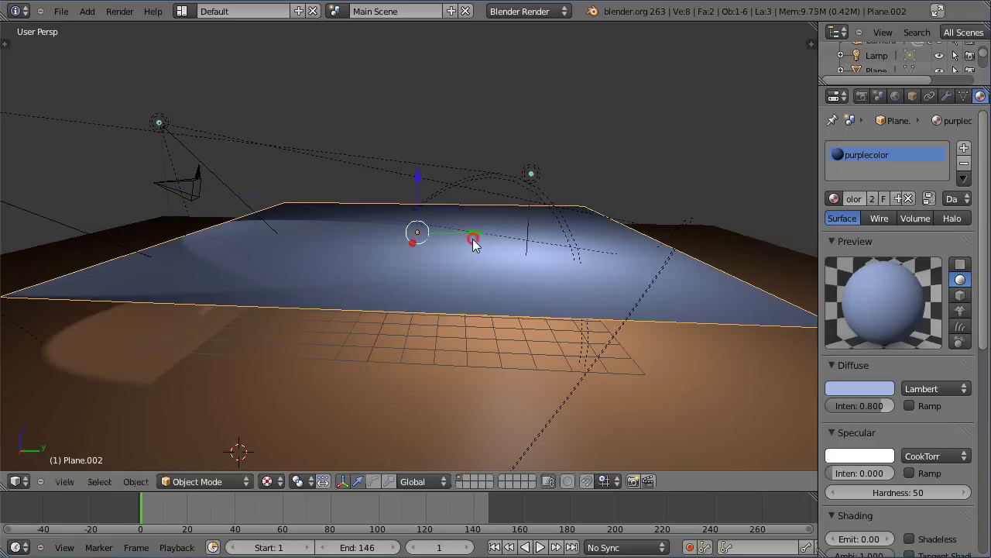
middle_drag(474, 239, 475, 270)
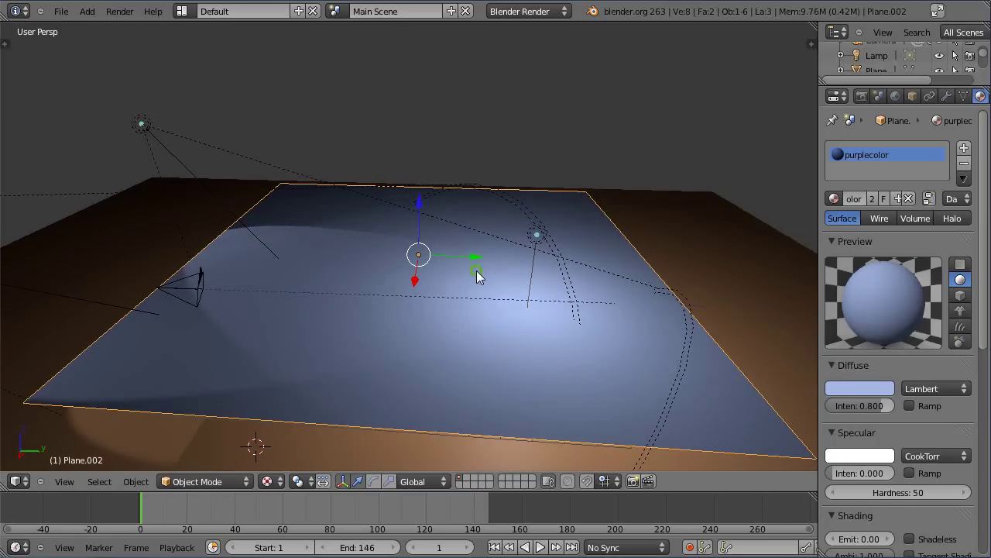
key(Tab)
Subdivide the plane mesh five times until it has 1024 faces.
key(w)
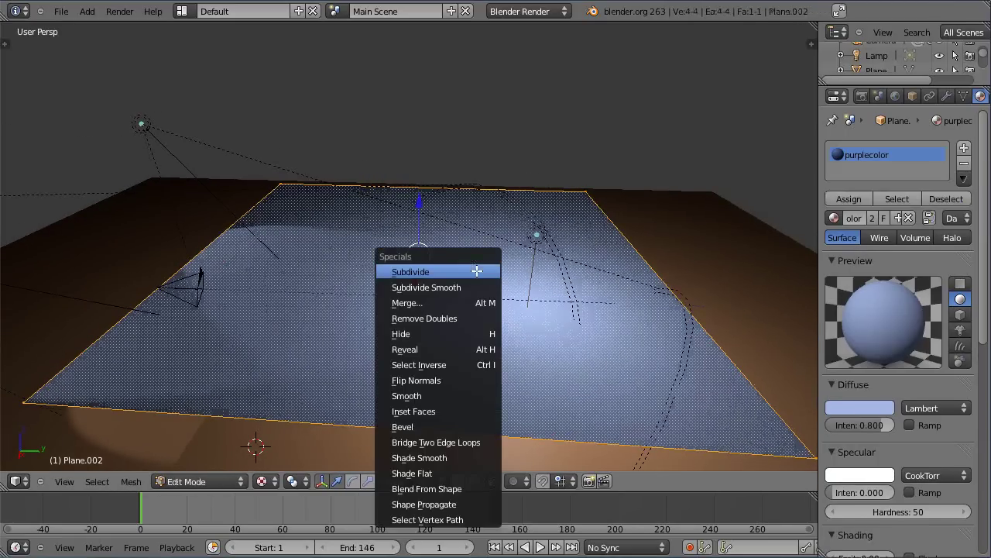
click(476, 271)
key(w)
click(476, 270)
key(w)
click(476, 270)
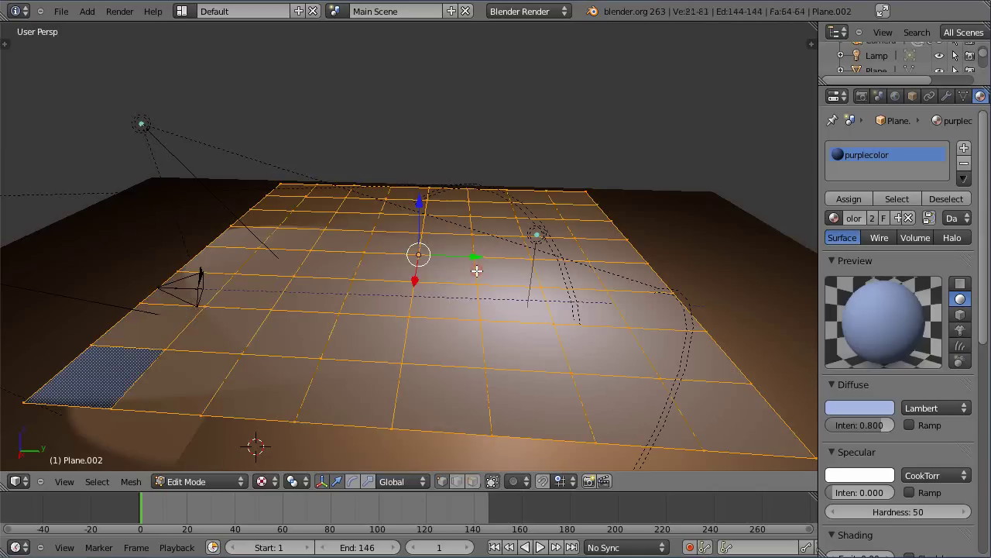
key(w)
click(476, 270)
key(w)
click(476, 270)
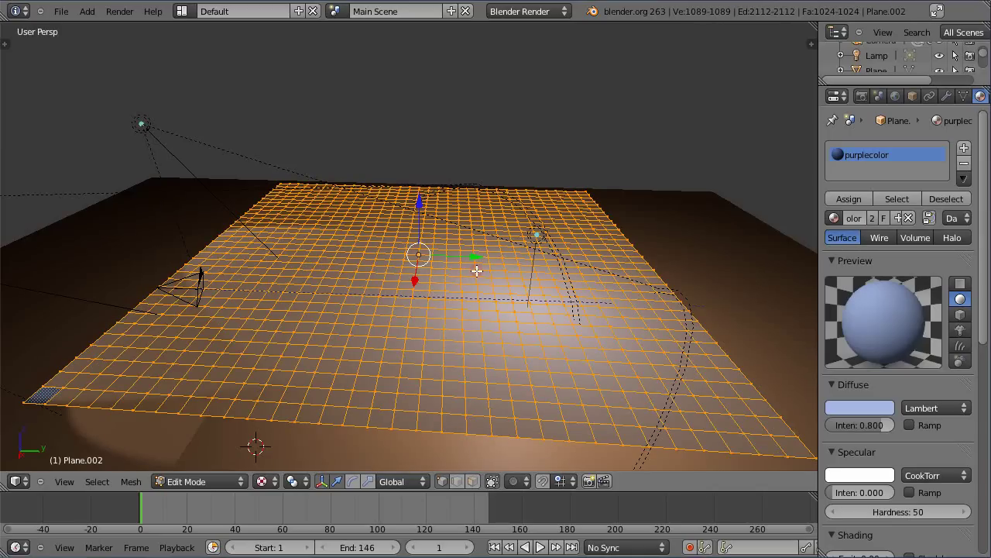
key(Tab)
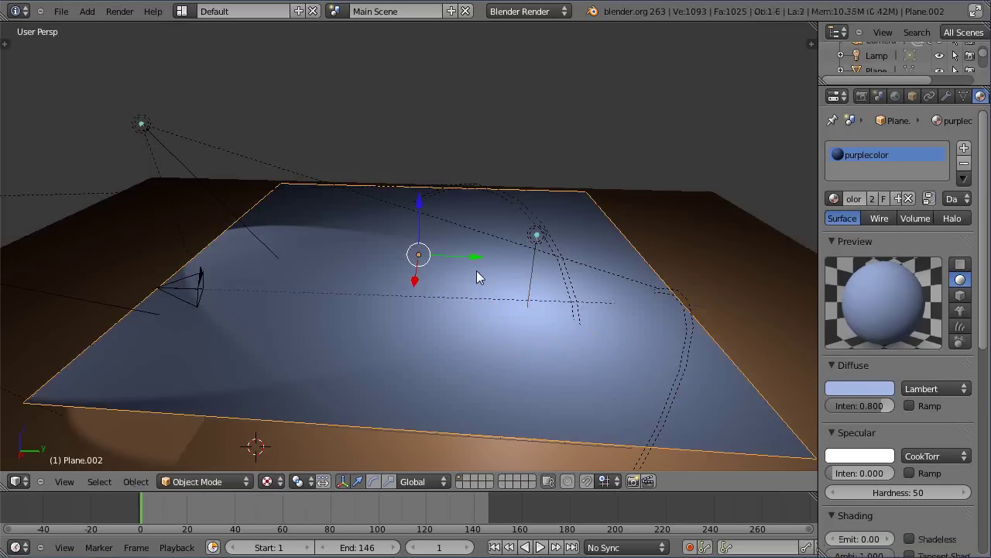
key(Tab)
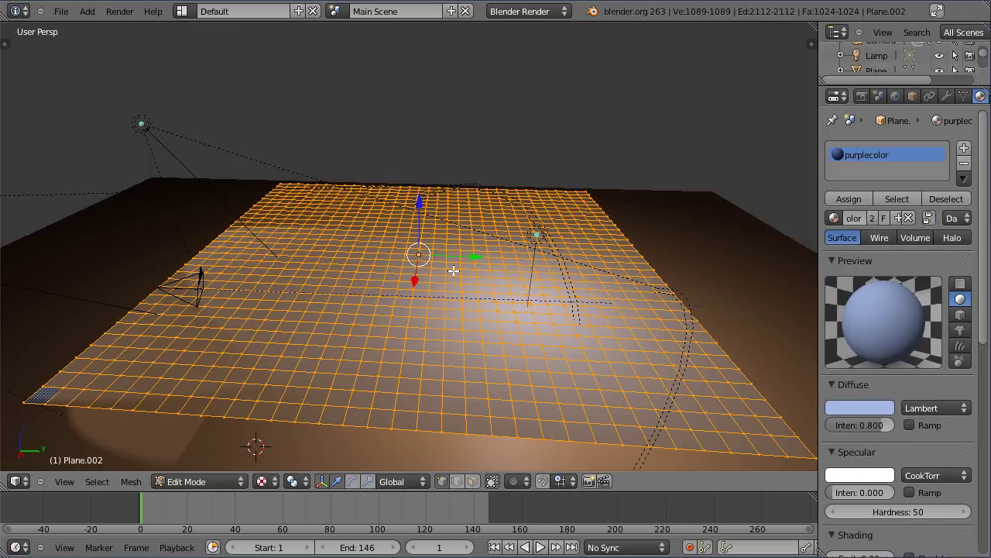
Select only the grid's centre vertex and turn on proportional editing.
right_click(418, 253)
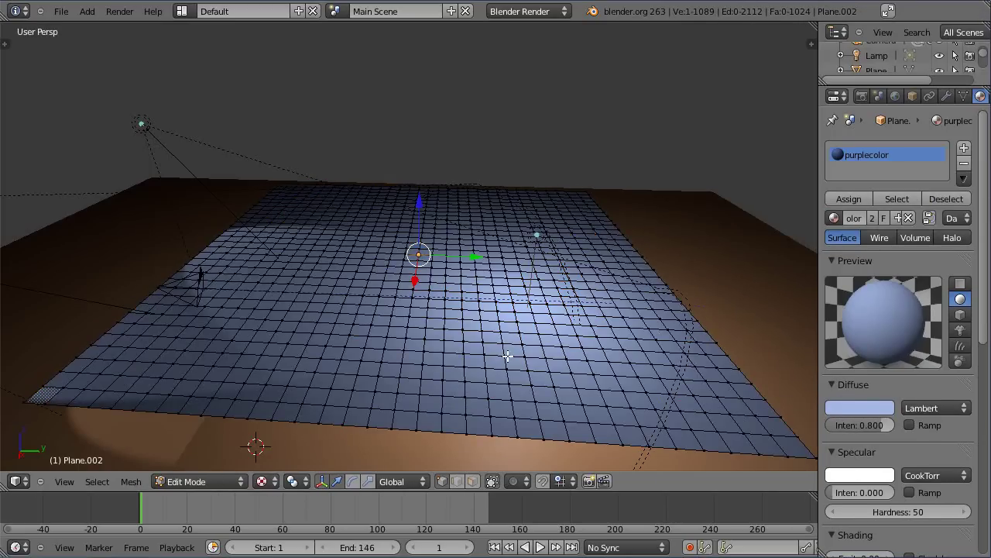
middle_drag(507, 356, 496, 462)
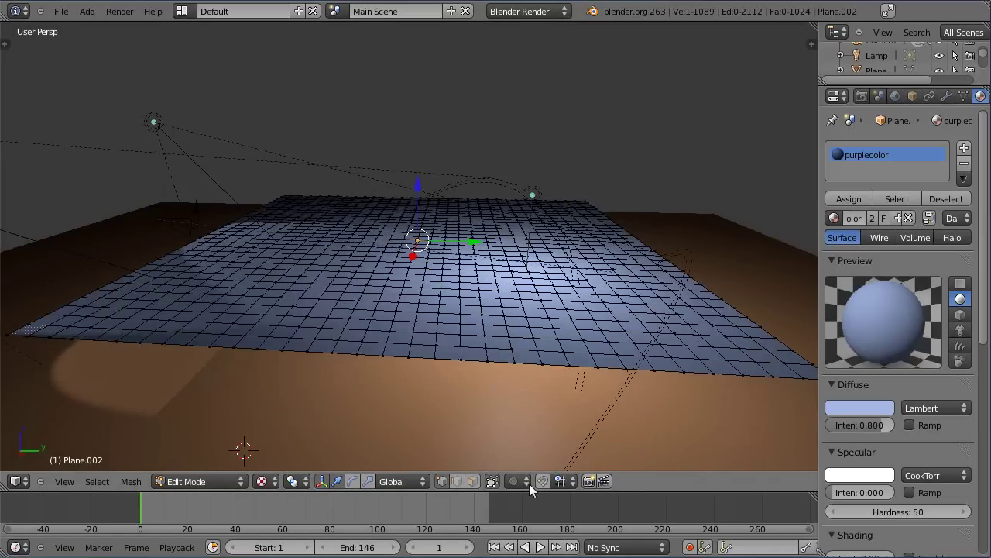
click(527, 482)
click(528, 445)
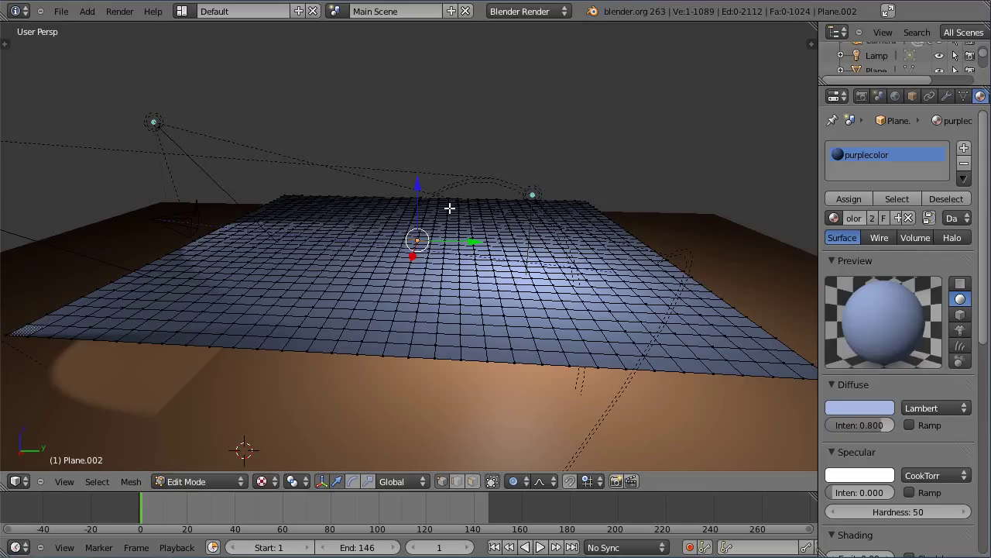
Pull the centre vertex down along Z with a widened falloff into a deep funnel.
key(g)
key(z)
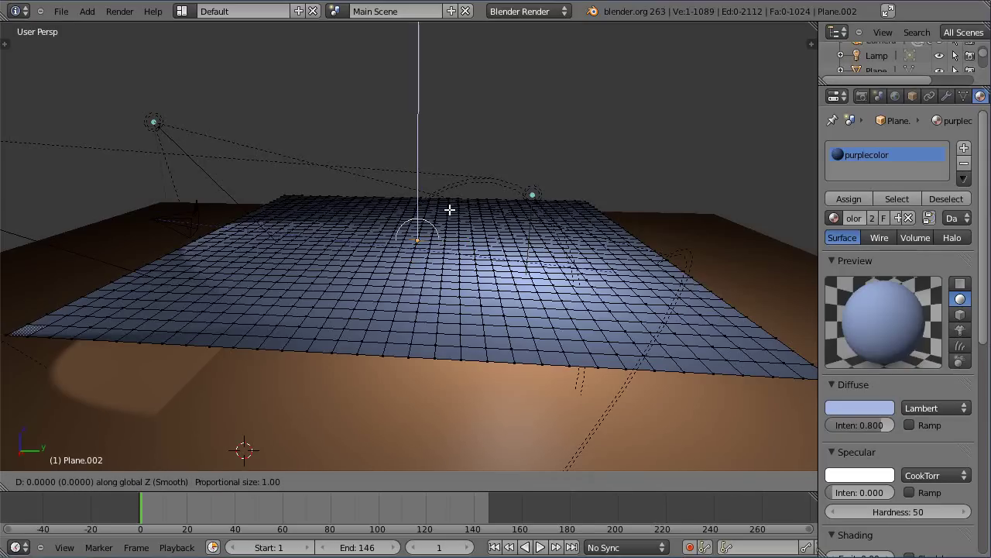
scroll(450, 246, down, 13)
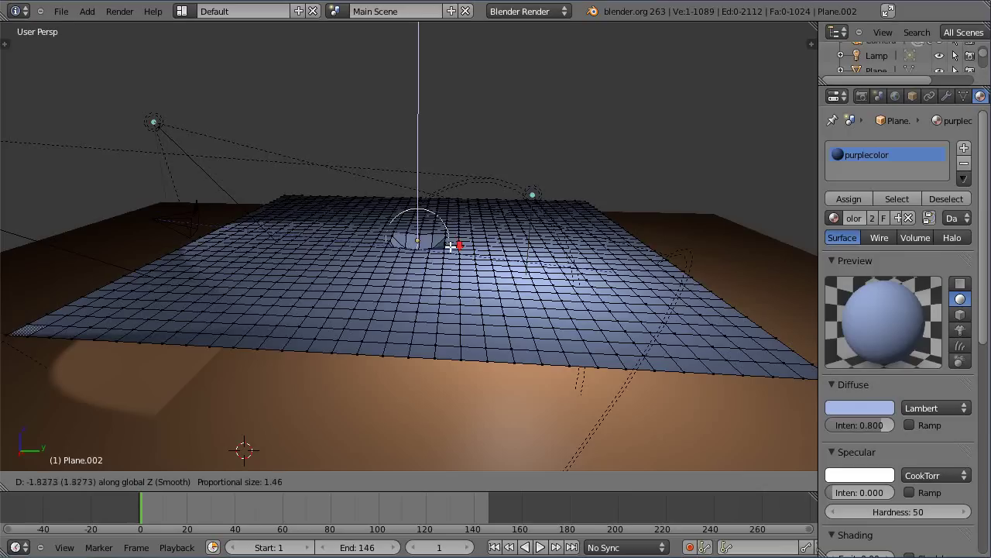
scroll(444, 276, down, 9)
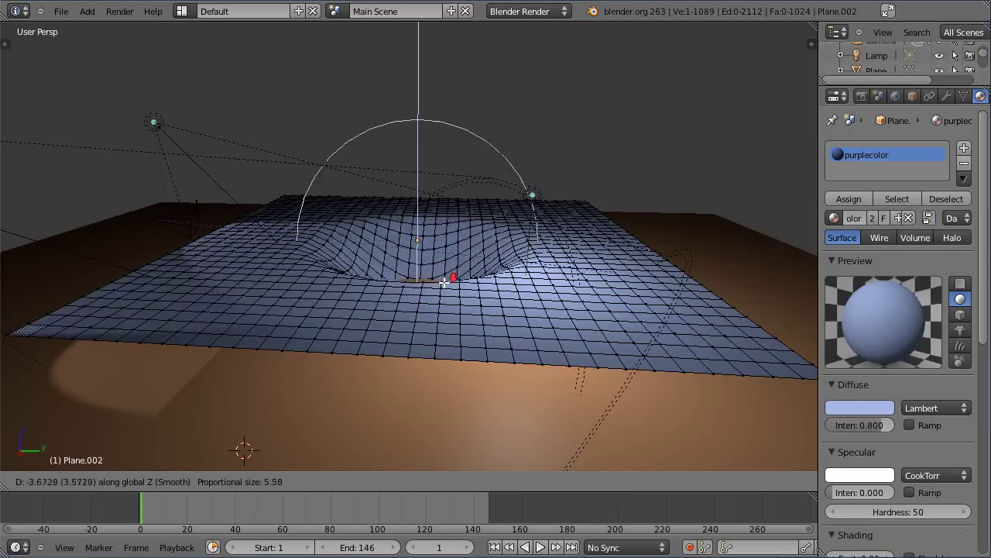
scroll(444, 313, down, 12)
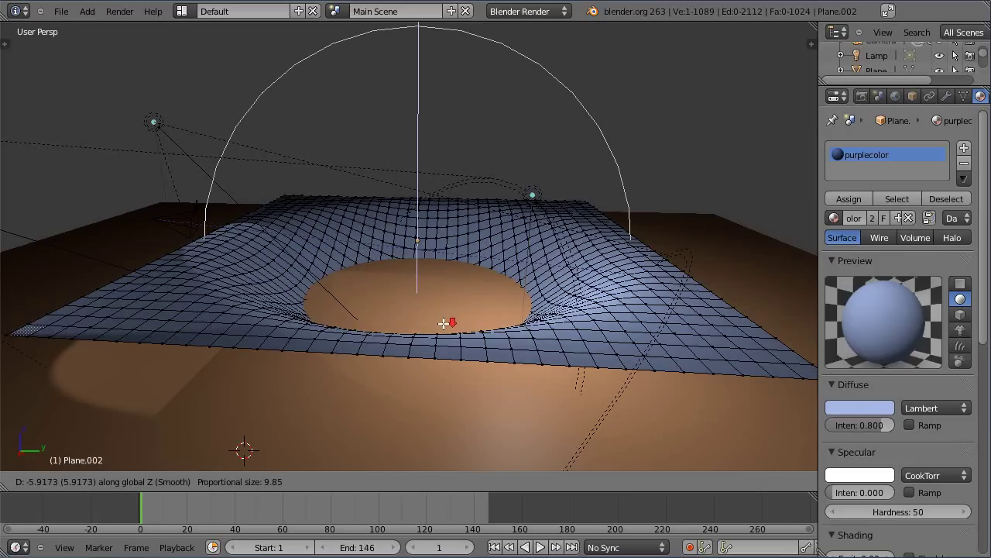
scroll(451, 313, down, 4)
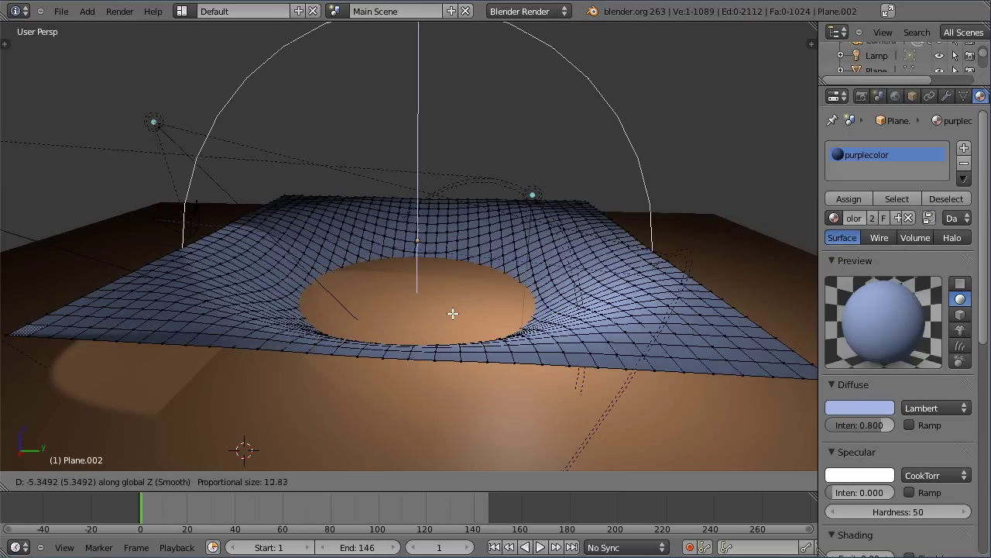
click(457, 332)
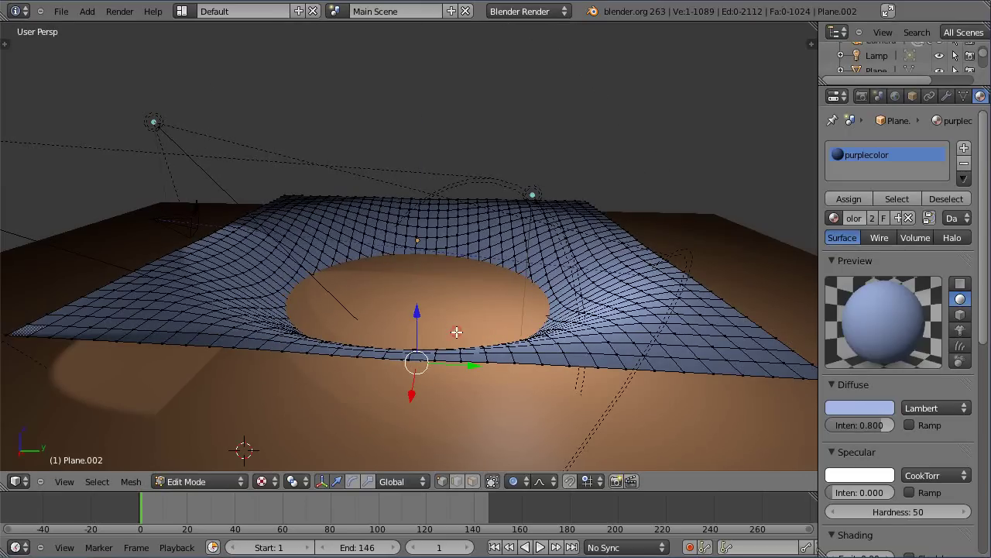
In Object Mode, raise the blue vortex plane and lower the orange floor beneath it.
key(Tab)
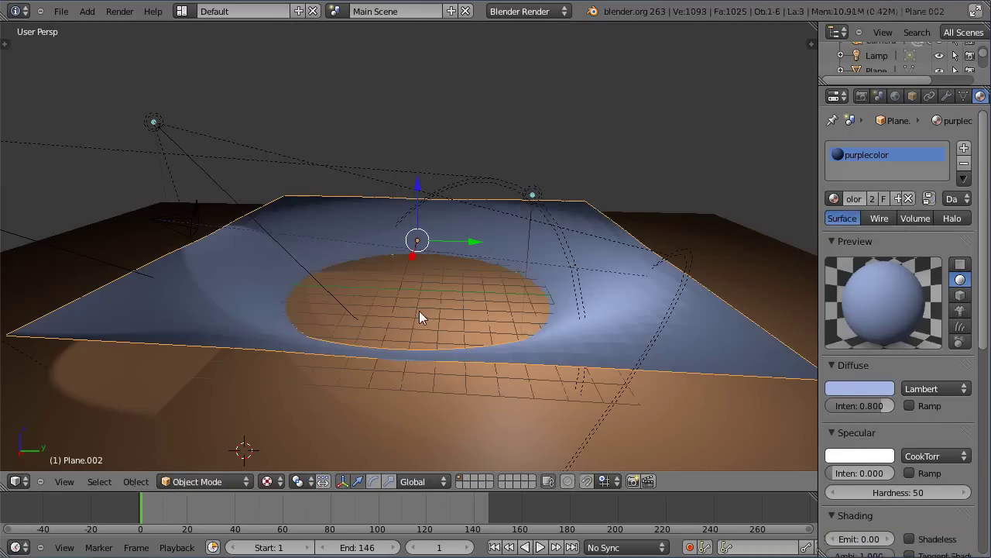
drag(419, 192, 419, 175)
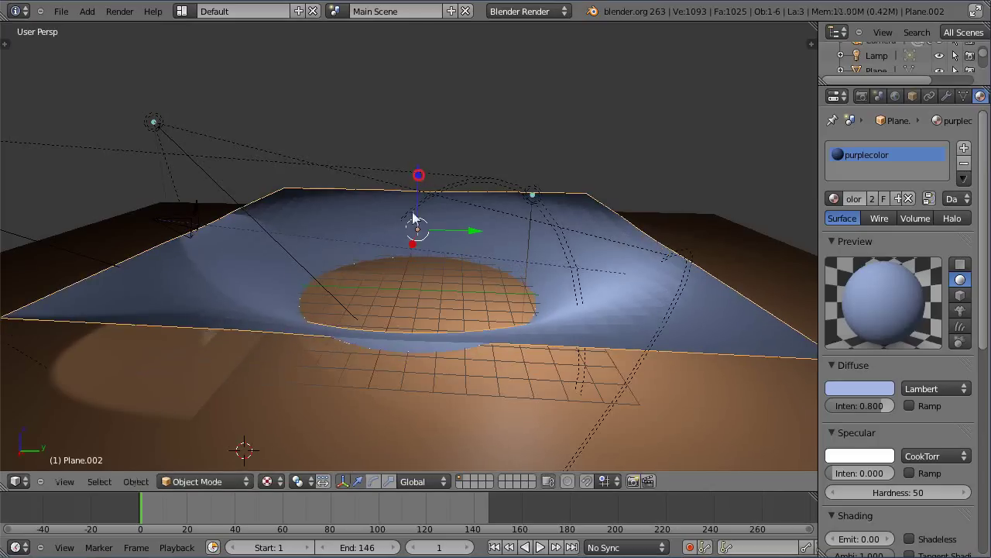
right_click(406, 371)
drag(367, 298, 374, 372)
right_click(421, 230)
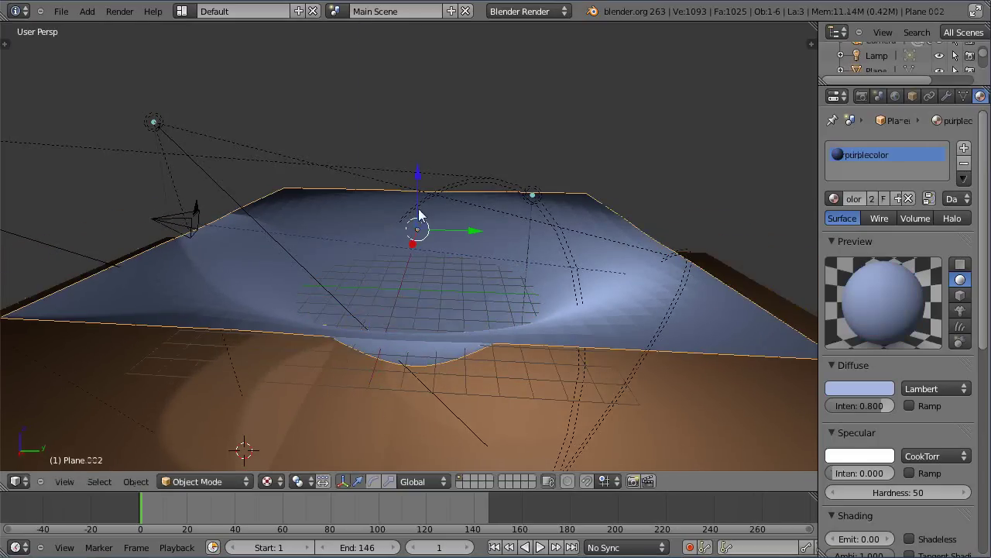
drag(418, 176, 428, 147)
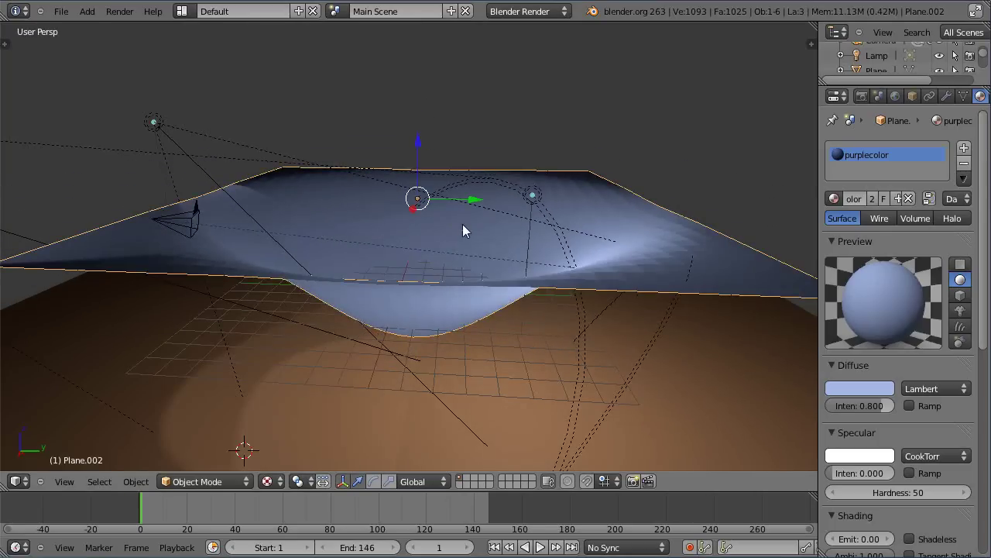
middle_drag(463, 224, 446, 308)
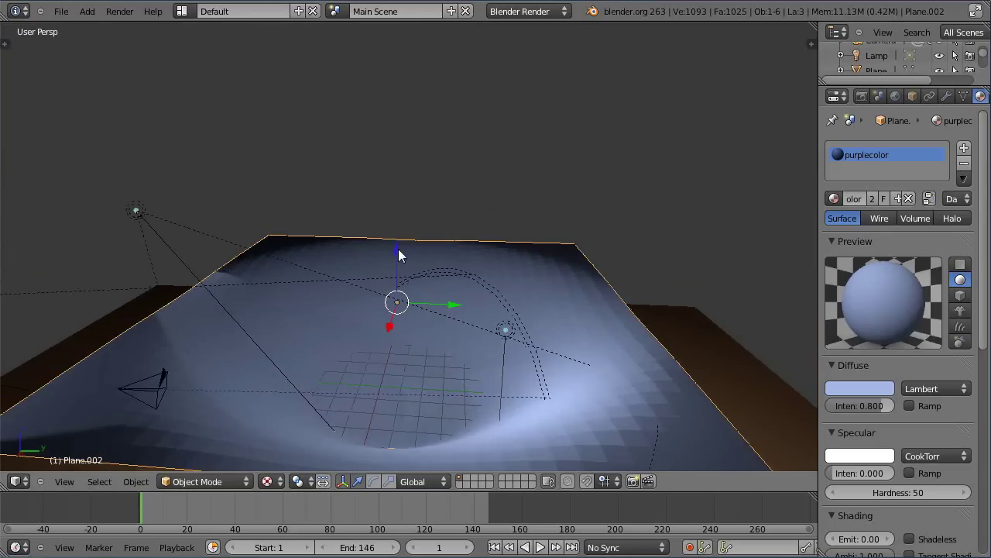
drag(398, 254, 400, 195)
scroll(436, 257, down, 2)
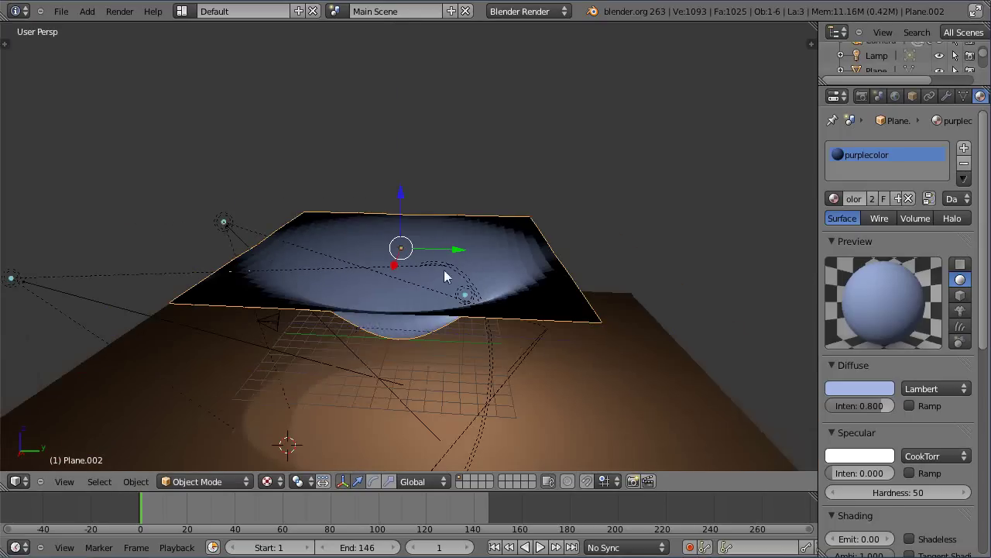
Raise the lamp higher above the vortex plane.
right_click(465, 295)
drag(470, 246, 471, 199)
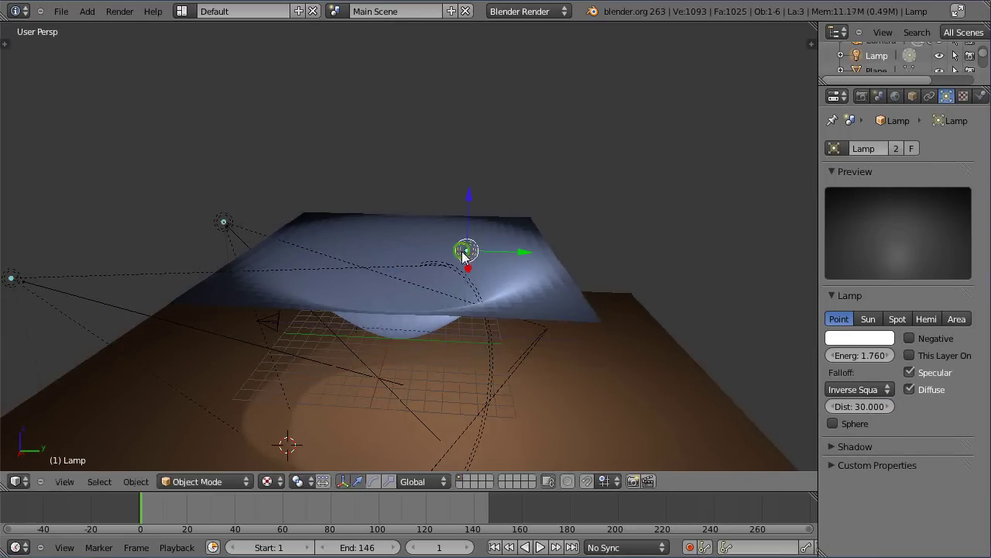
middle_drag(463, 256, 461, 279)
scroll(460, 284, up, 2)
mouse_move(452, 317)
middle_down()
mouse_move(472, 286)
mouse_move(464, 241)
mouse_move(452, 333)
middle_up()
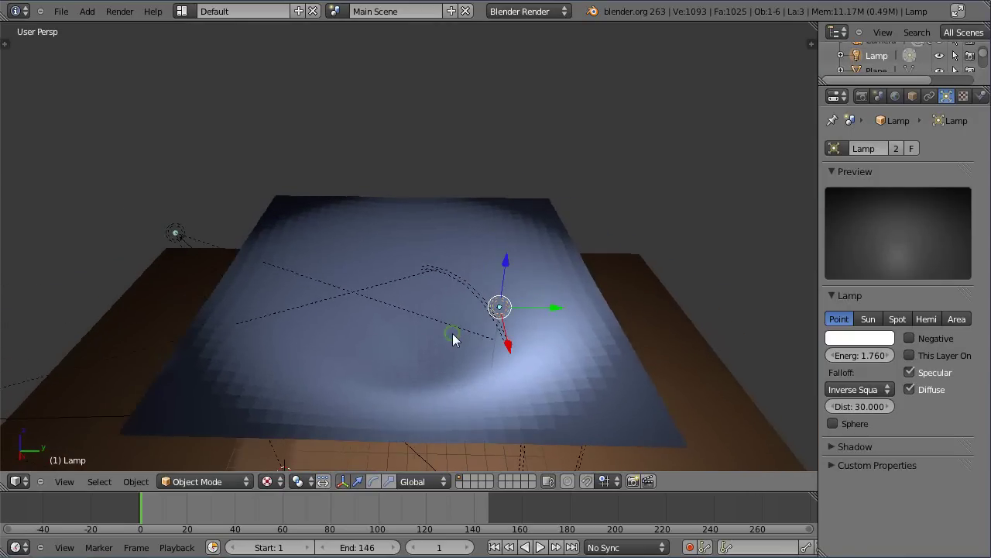
Select the vortex plane and enter Edit Mode on its mesh.
right_click(414, 341)
key(Tab)
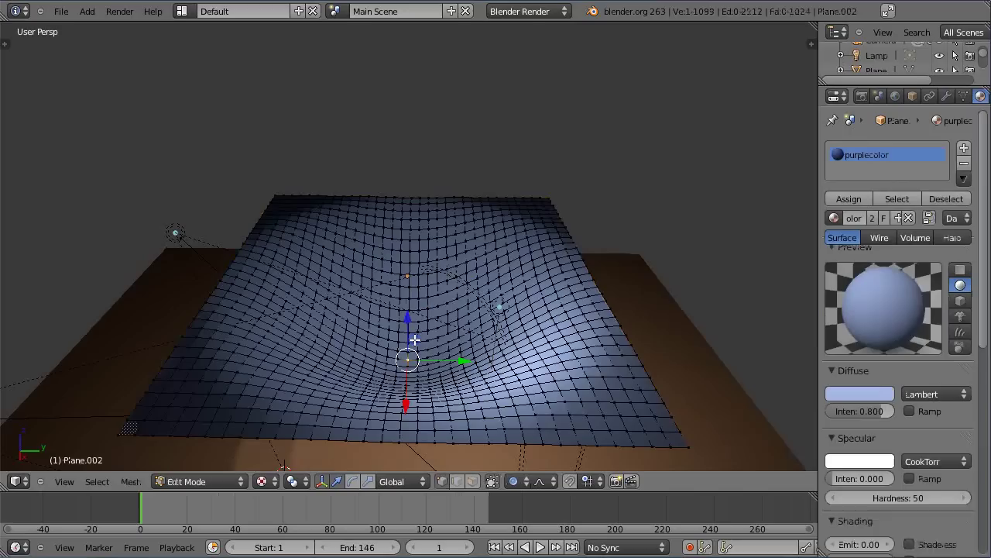
click(407, 359)
middle_drag(458, 371, 457, 375)
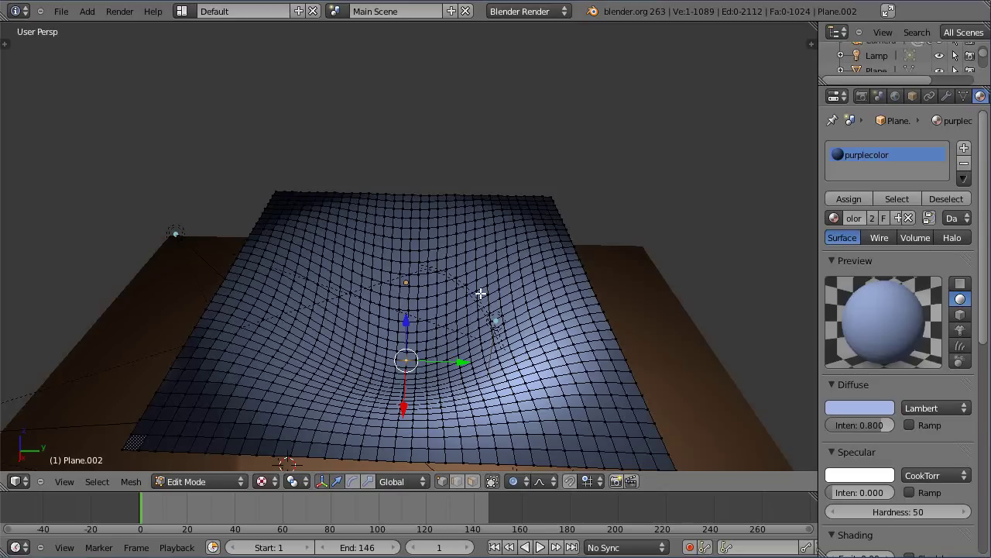
Rotate the dip's vertices around Z with proportional falloff into a spiral twist.
key(r)
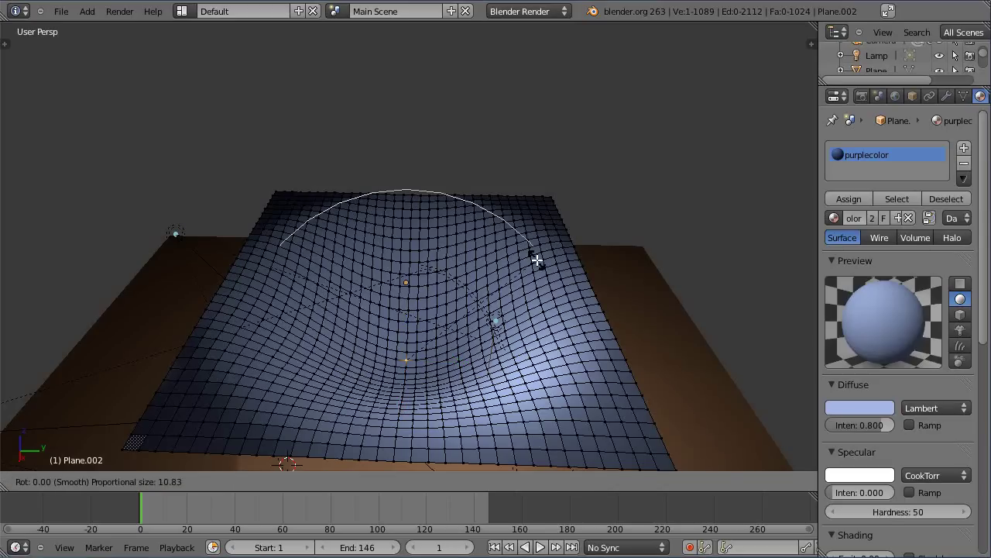
key(z)
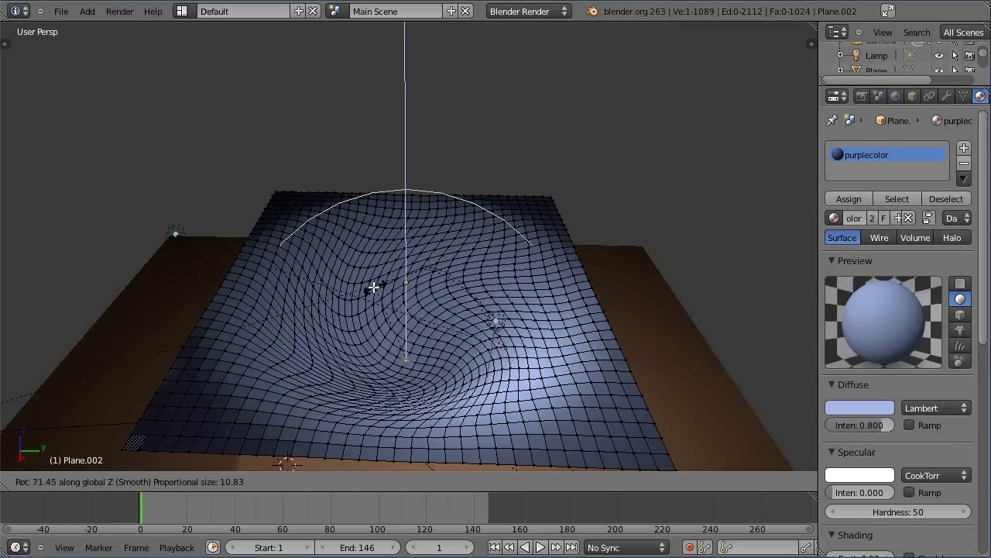
click(344, 328)
middle_drag(374, 368, 411, 361)
scroll(373, 340, up, 3)
scroll(405, 359, down, 4)
scroll(406, 358, up, 3)
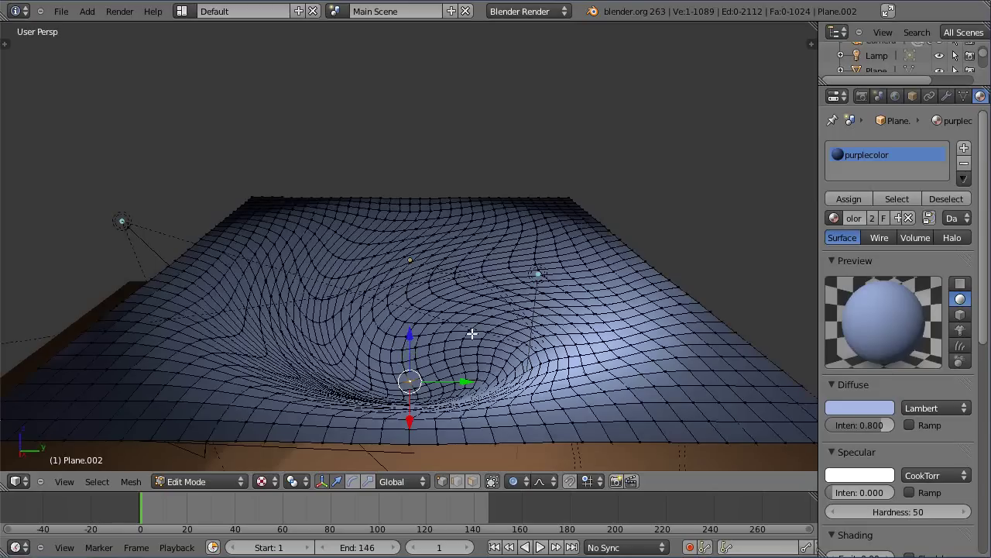
Inspect the twisted plane from several angles in Object Mode, then return to Edit Mode.
key(Tab)
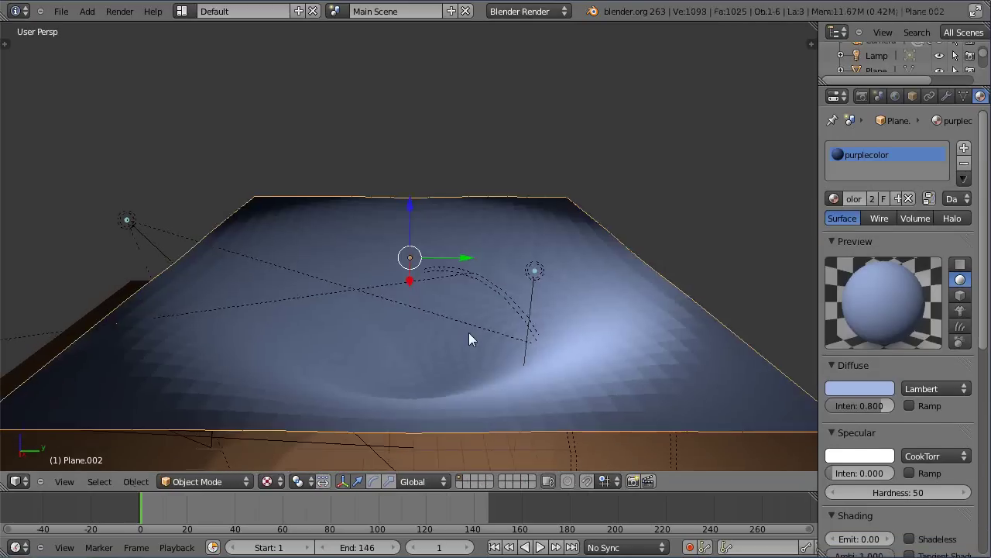
scroll(473, 361, down, 6)
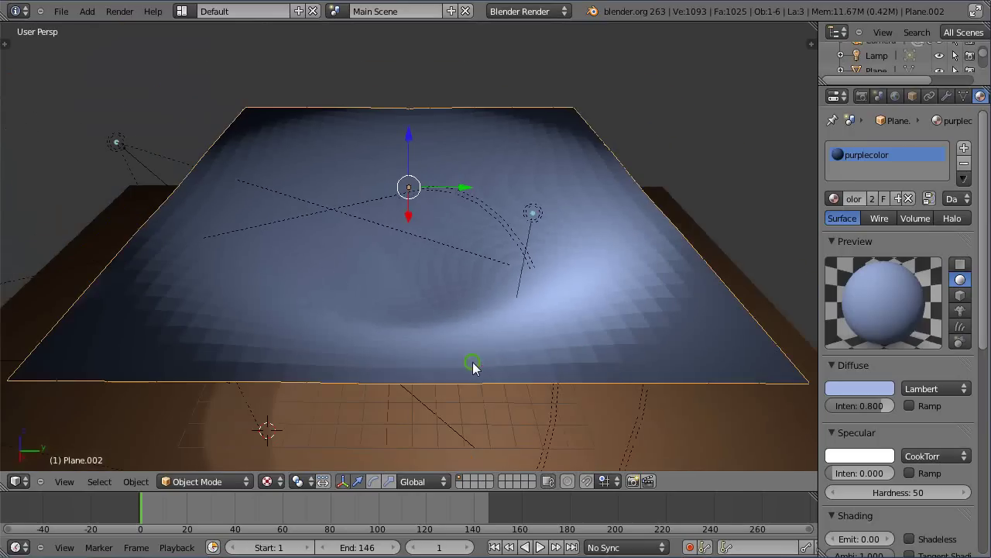
middle_drag(473, 364, 464, 336)
middle_drag(447, 283, 448, 304)
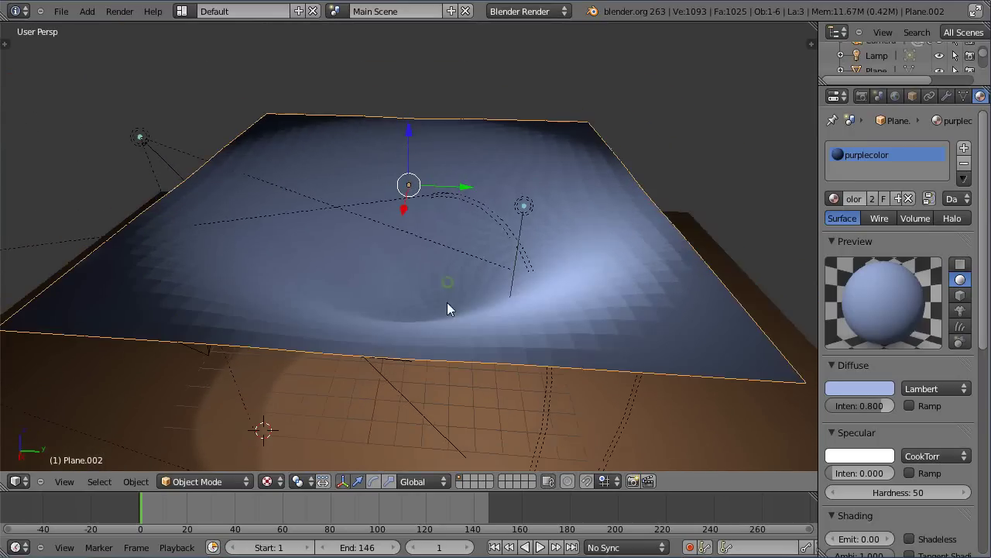
middle_drag(470, 340, 475, 305)
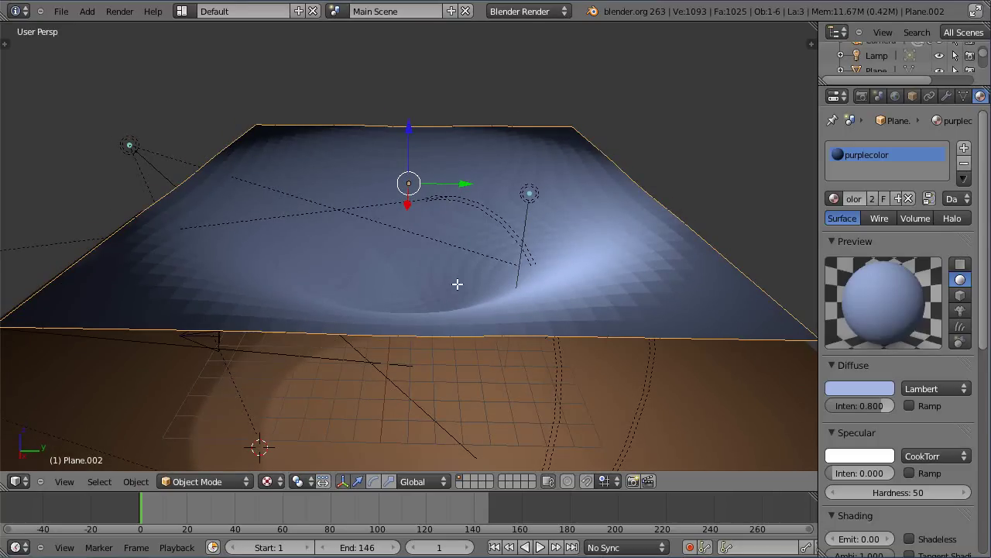
key(Tab)
middle_drag(461, 302, 459, 331)
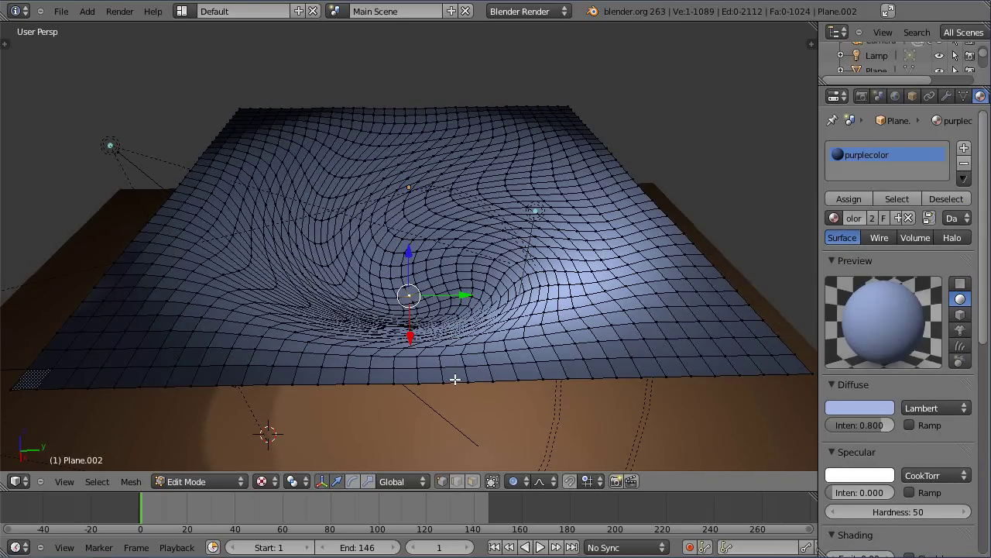
Switch to edge select and select the front, right, left and back border loops.
click(456, 481)
alt+right_click(430, 385)
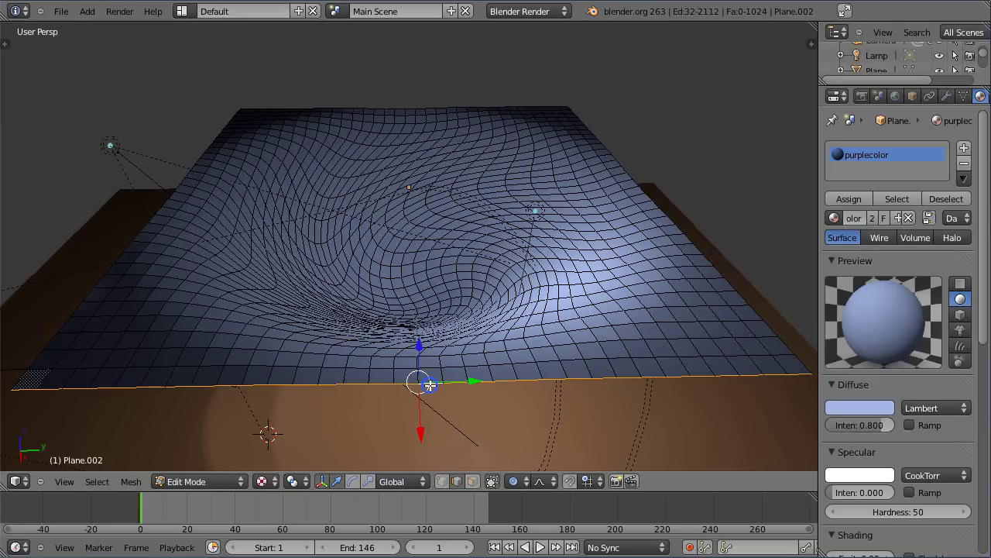
alt+right_click(695, 268)
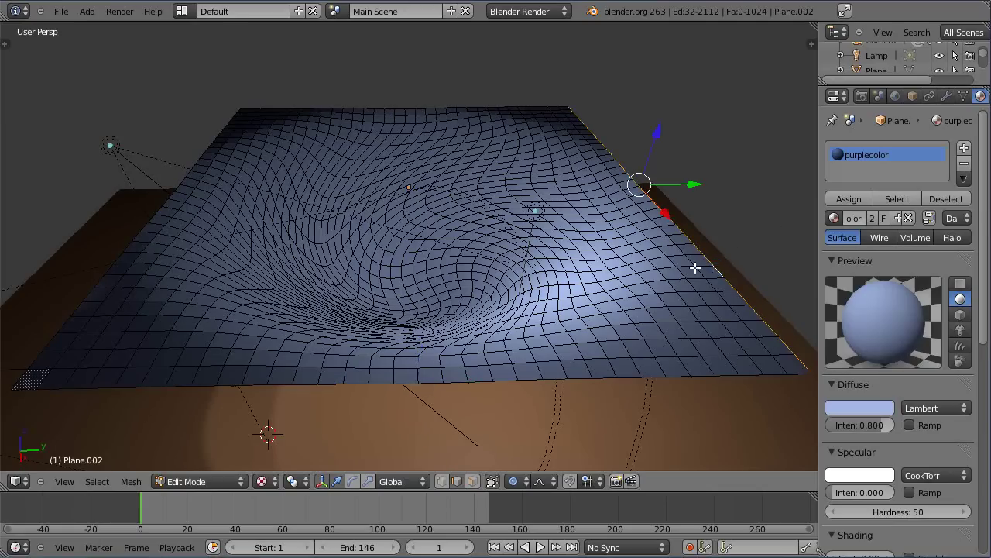
alt+shift+right_click(462, 382)
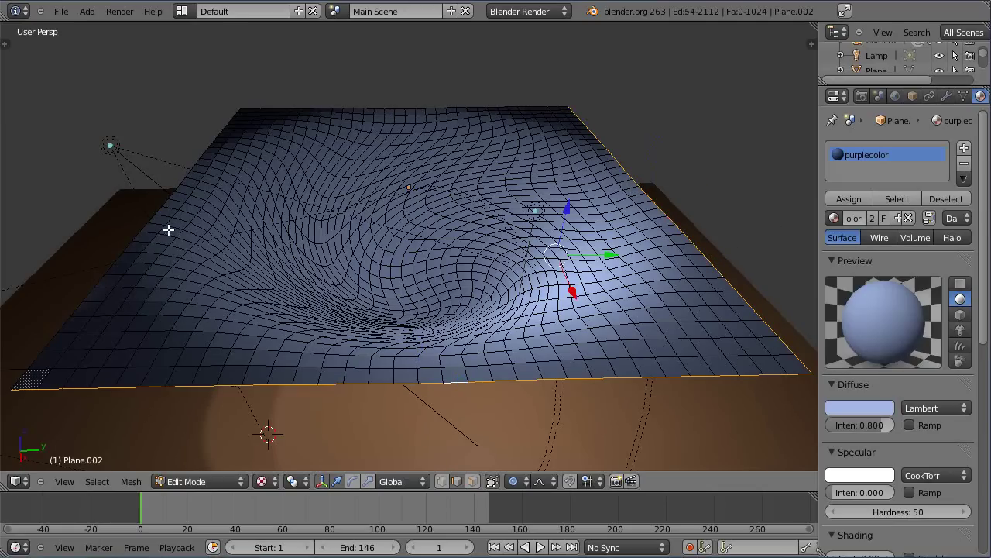
alt+shift+right_click(144, 225)
alt+shift+right_click(361, 107)
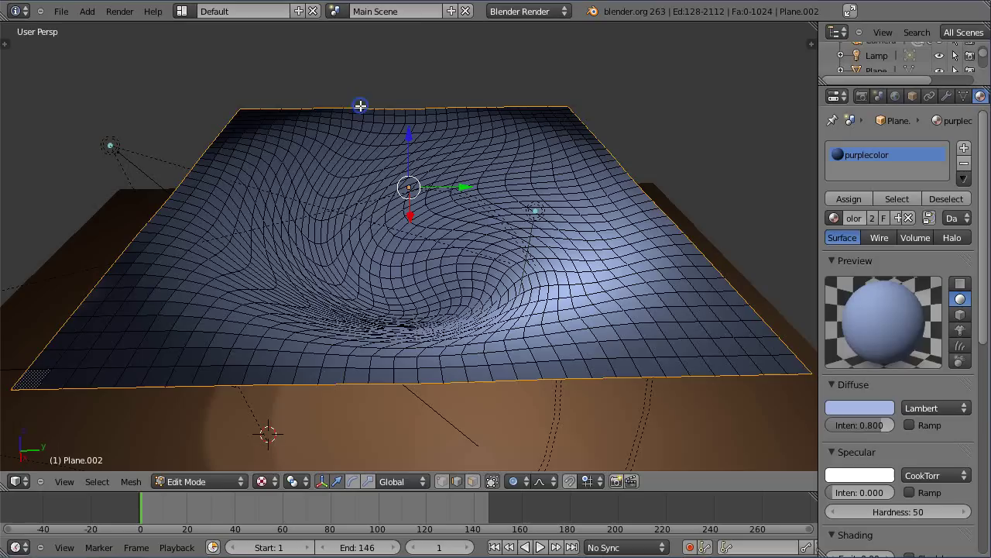
Scale the border loops outward horizontally (excluding Z) with adjusted proportional falloff.
scroll(526, 205, down, 1)
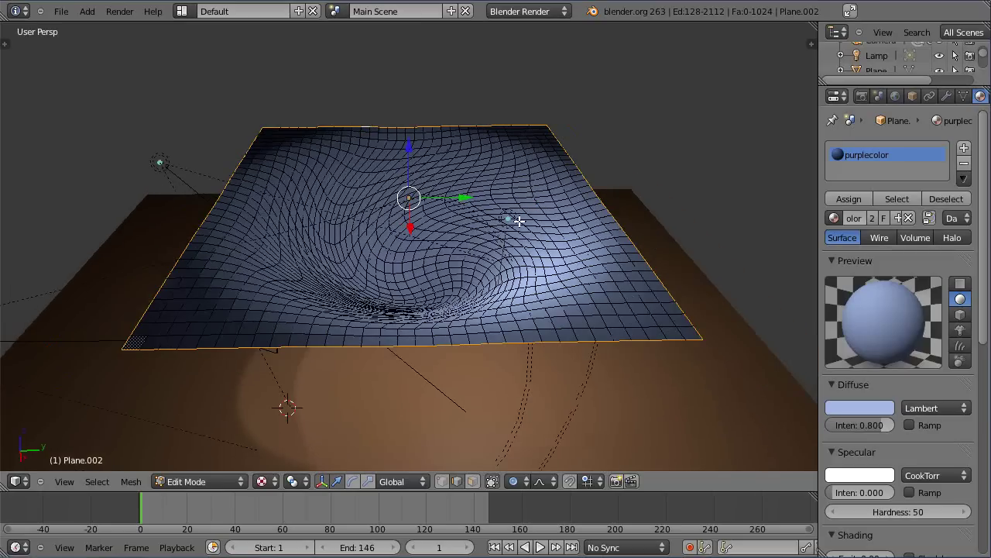
key(s)
key(shift+z)
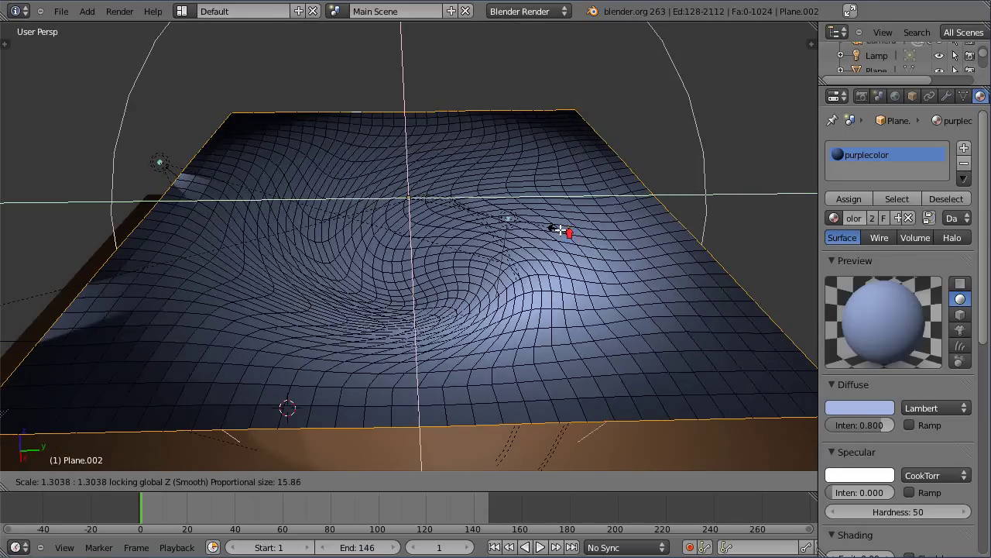
scroll(570, 231, up, 10)
scroll(566, 231, up, 6)
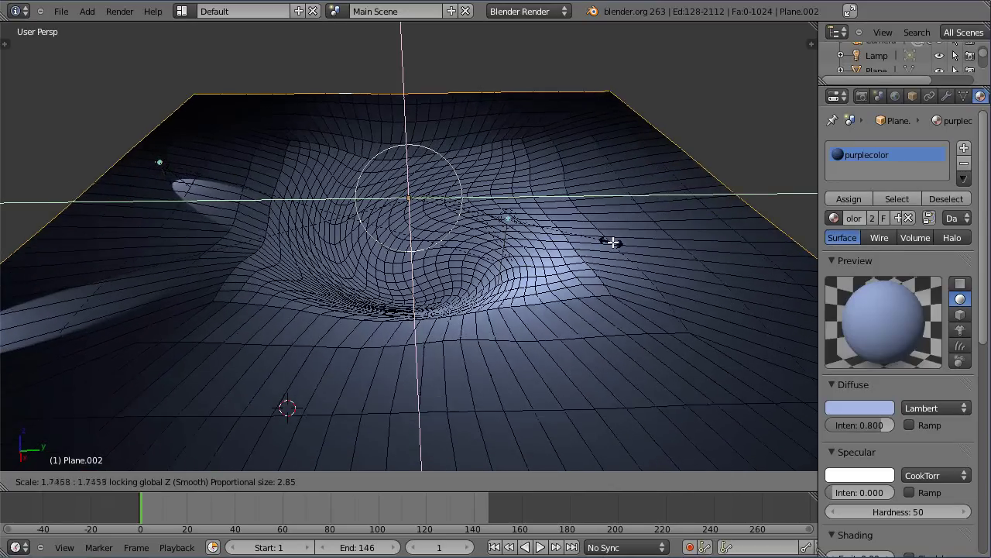
scroll(602, 235, down, 2)
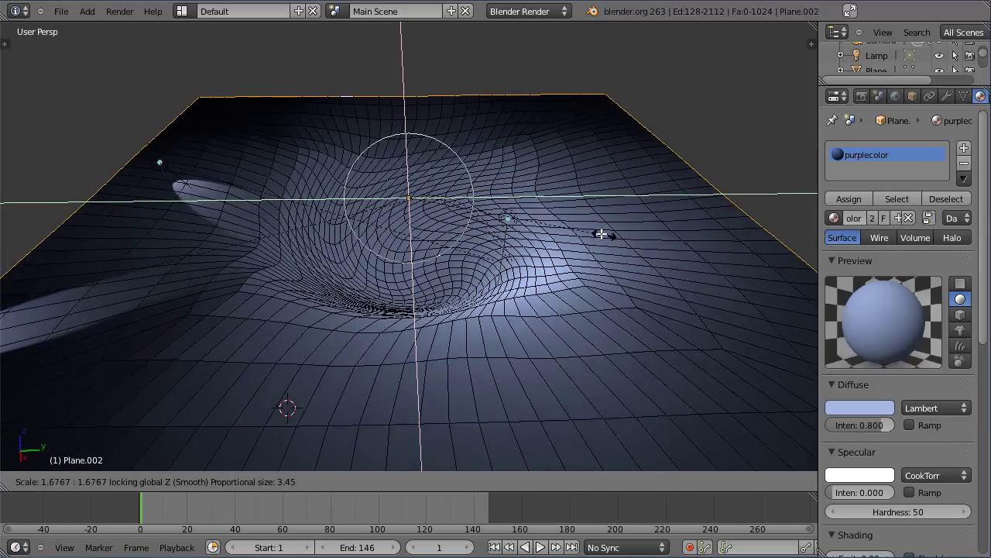
click(601, 233)
Orbit and zoom around the stretched vortex plane to inspect its shape.
middle_drag(601, 232, 542, 309)
scroll(549, 308, up, 3)
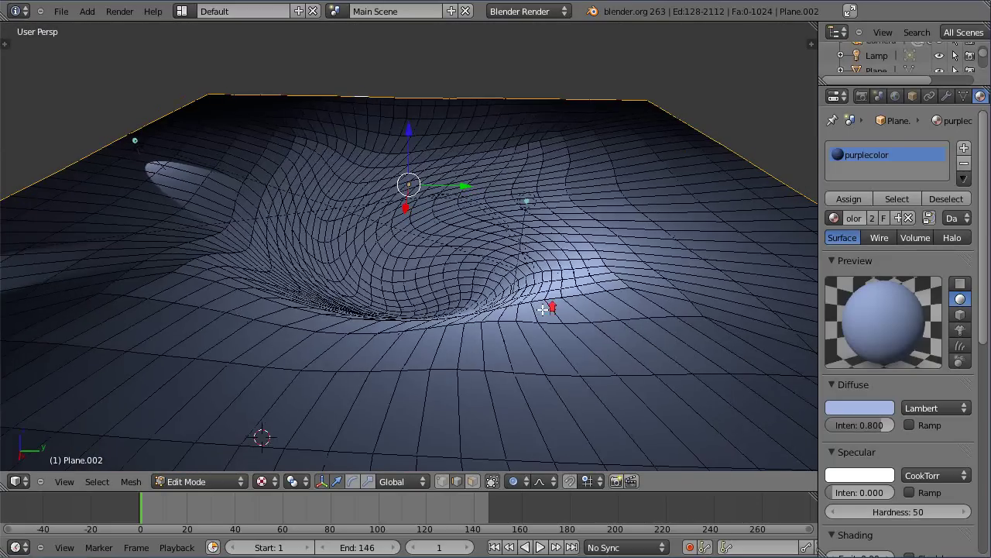
scroll(542, 309, down, 3)
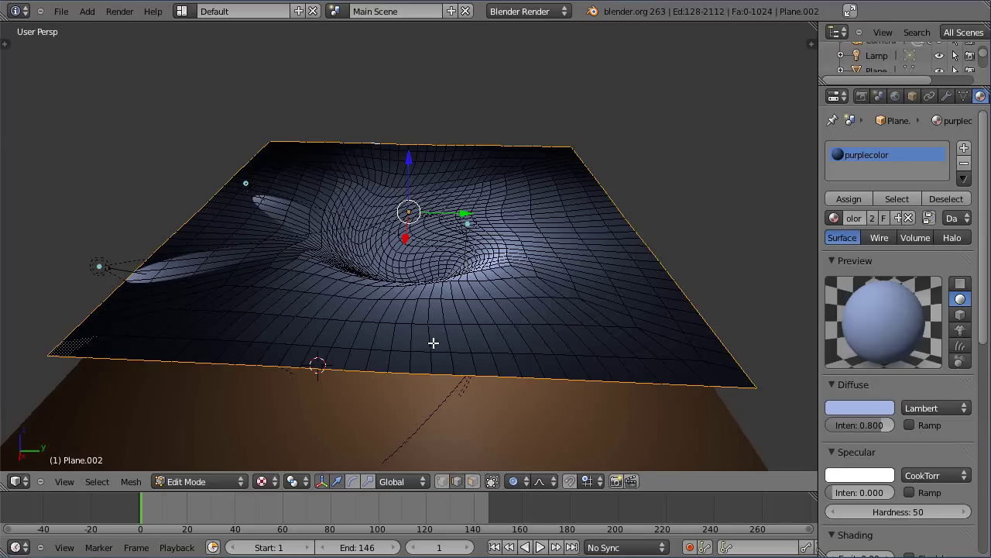
middle_drag(433, 287, 442, 345)
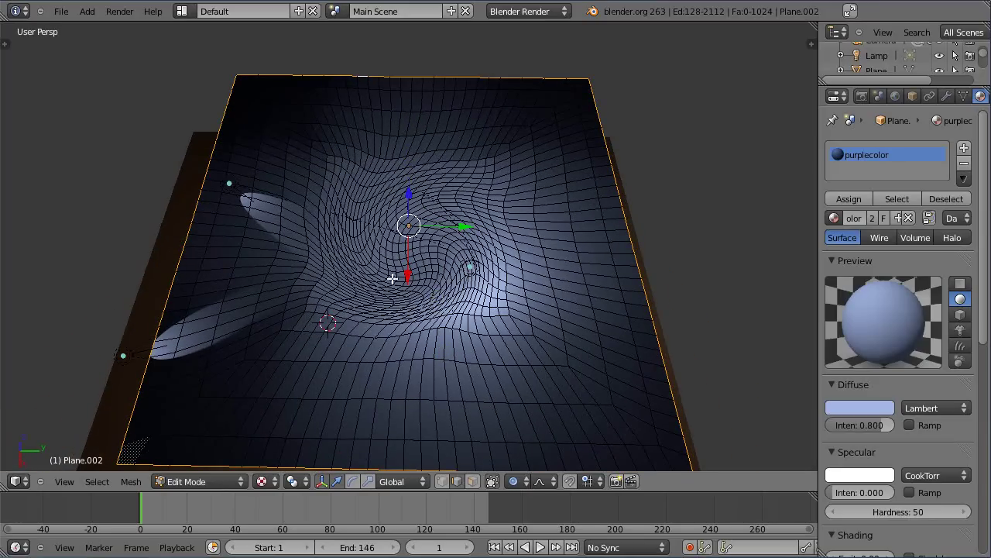
scroll(406, 288, up, 3)
scroll(439, 354, up, 2)
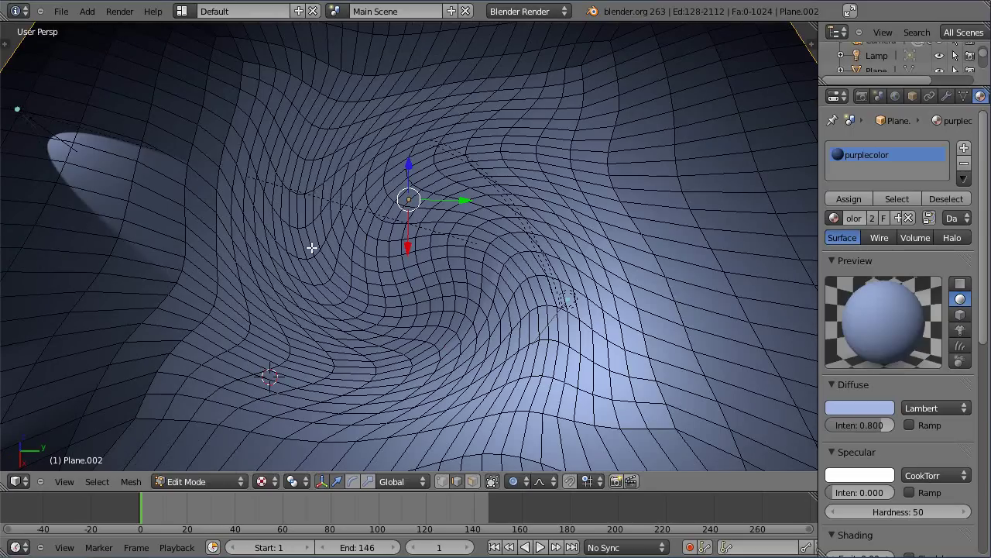
scroll(484, 221, down, 4)
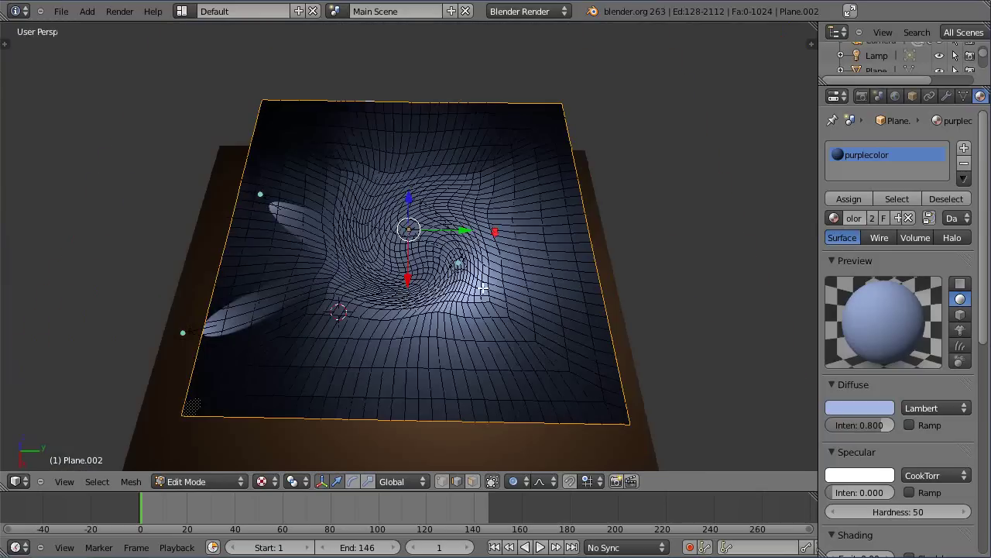
middle_drag(481, 294, 471, 237)
scroll(473, 248, up, 3)
scroll(474, 263, down, 3)
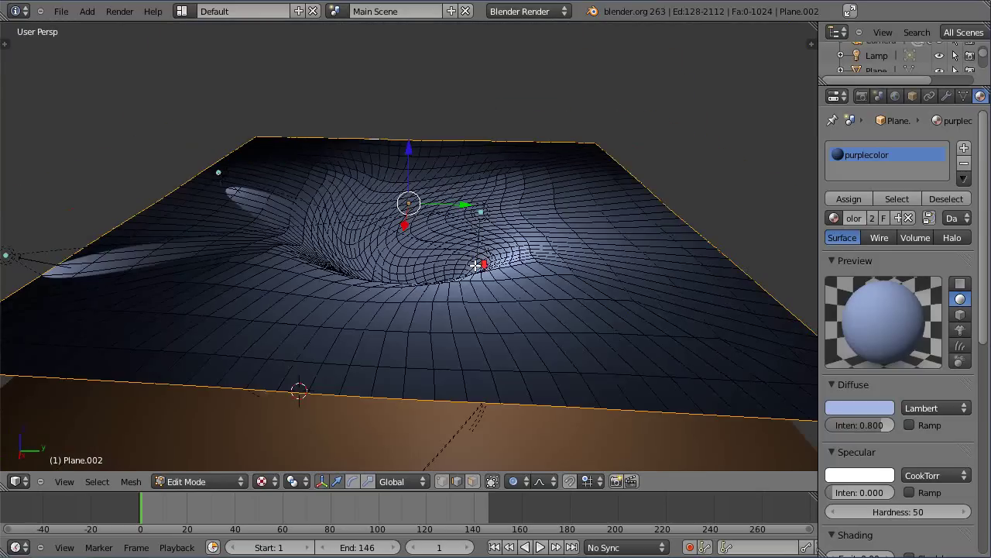
Select the edge loop running through the centre of the vortex.
click(447, 482)
click(448, 482)
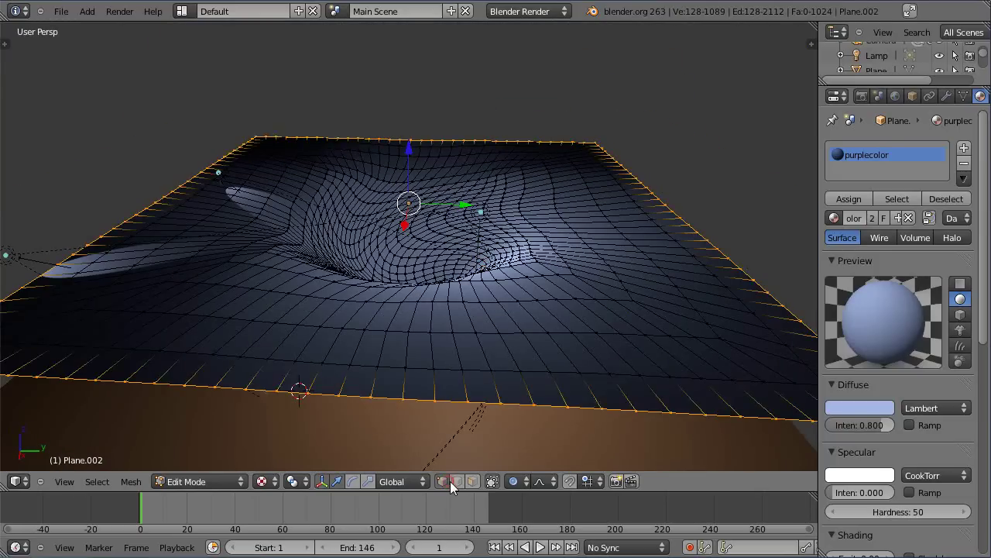
click(450, 482)
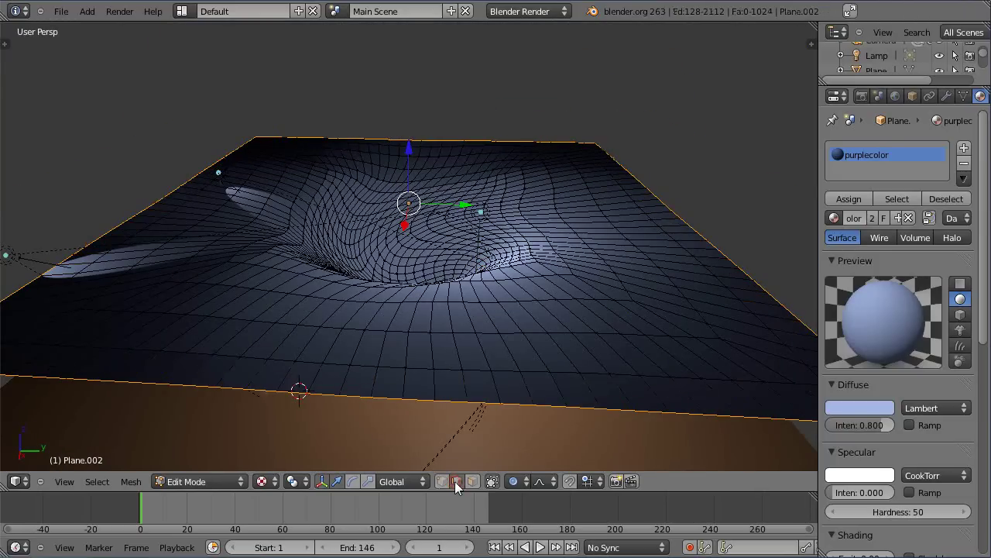
right_click(467, 384)
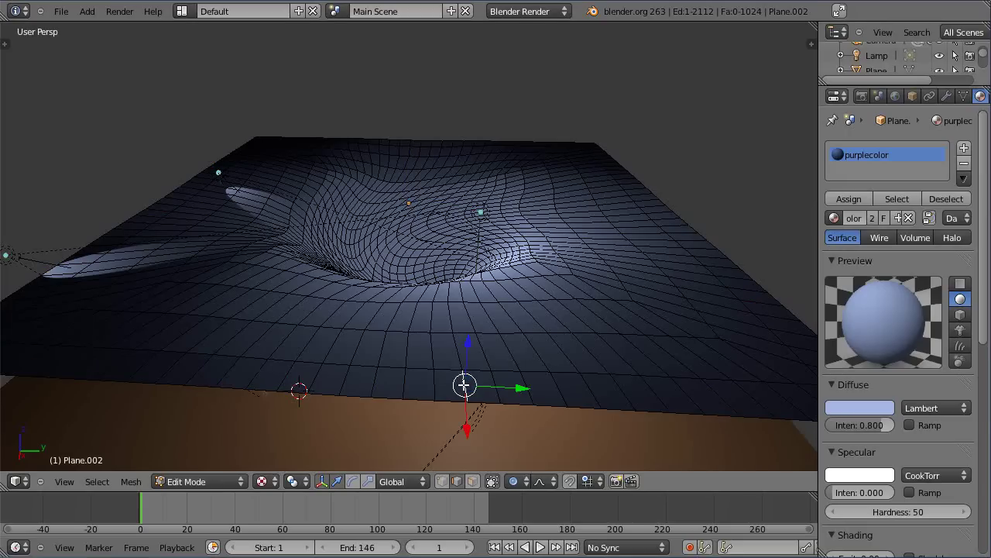
alt+right_click(463, 385)
middle_drag(490, 374, 511, 377)
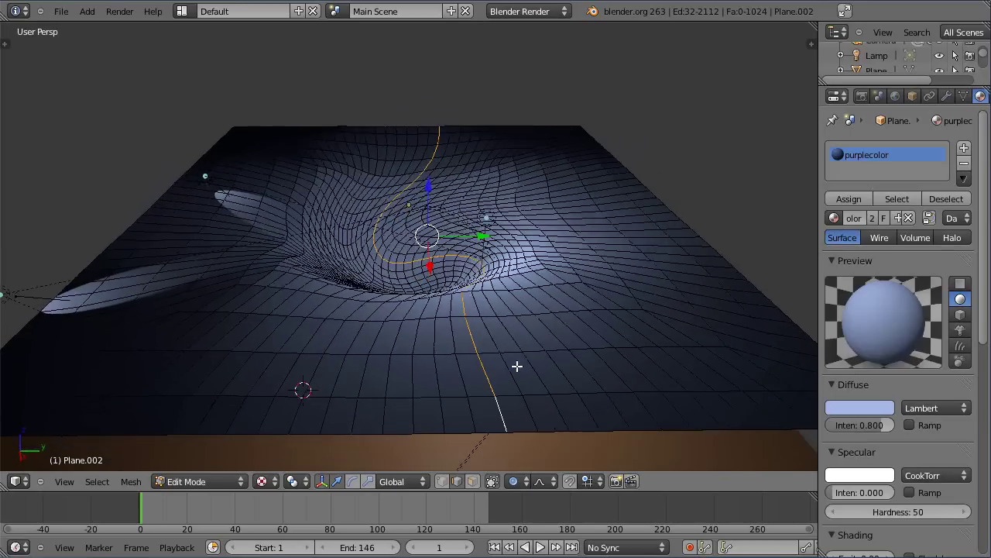
middle_drag(517, 365, 516, 367)
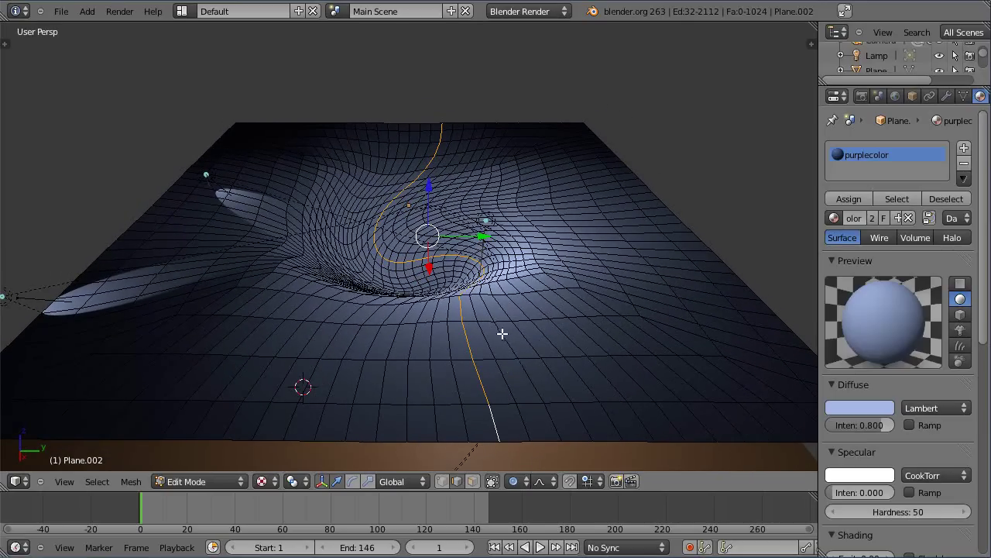
Separate the selected edge loop into its own new object.
key(p)
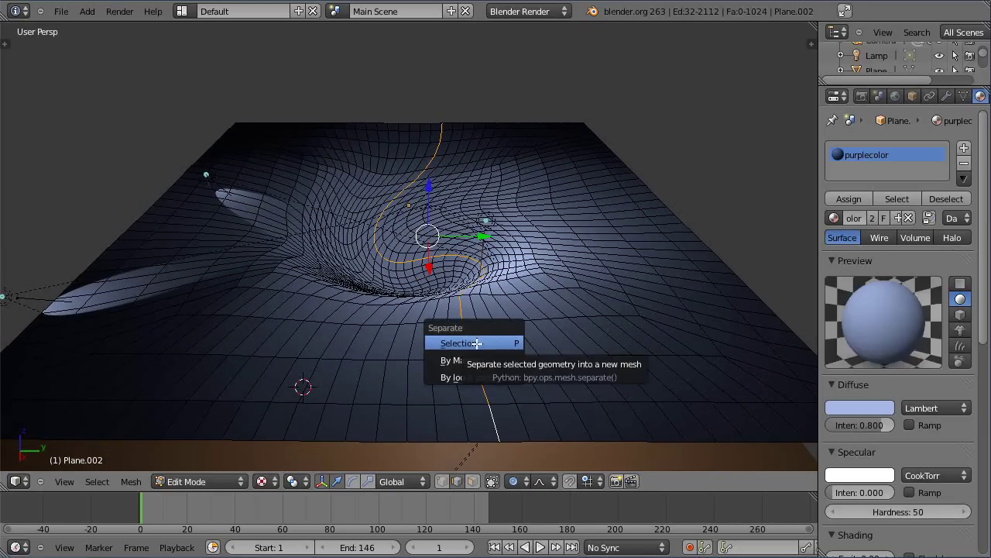
click(476, 343)
middle_drag(544, 379, 547, 380)
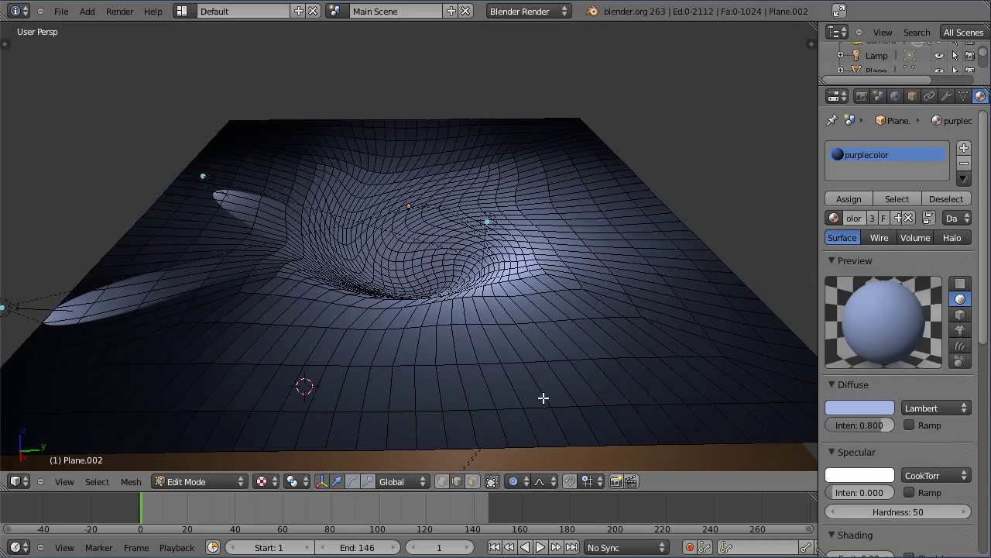
Back in Object Mode, rename the separated object to 'Curve' in the sidebar's Item panel.
key(Tab)
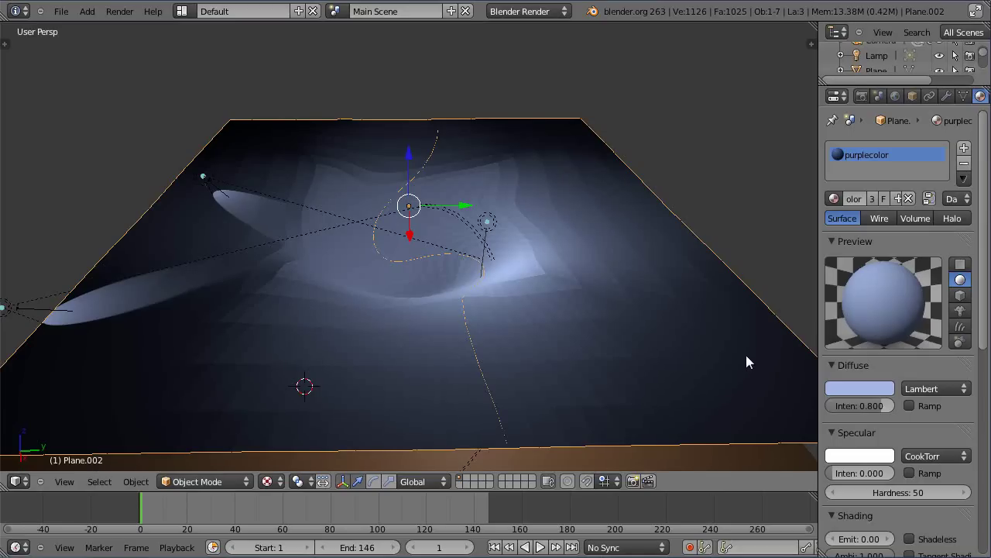
key(n)
scroll(738, 400, down, 7)
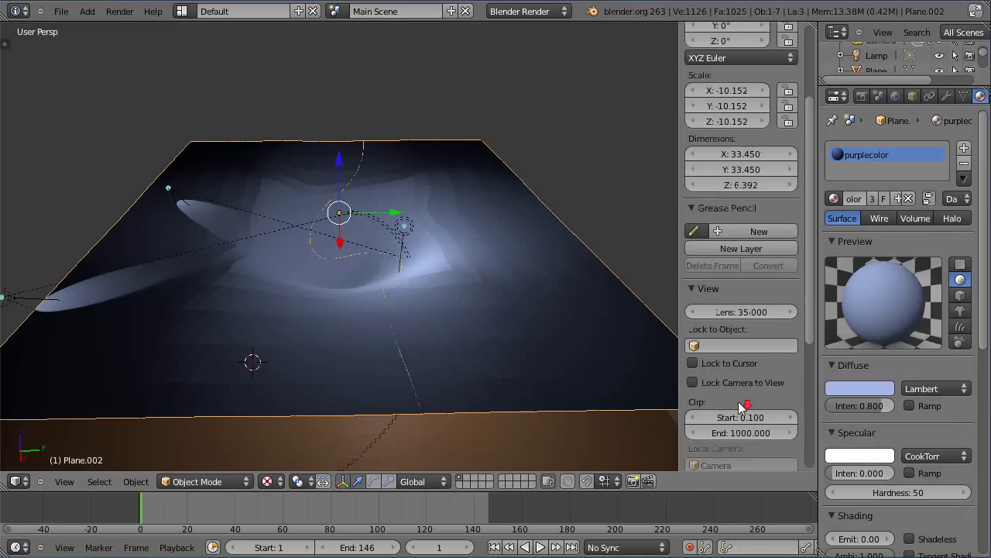
scroll(736, 399, down, 4)
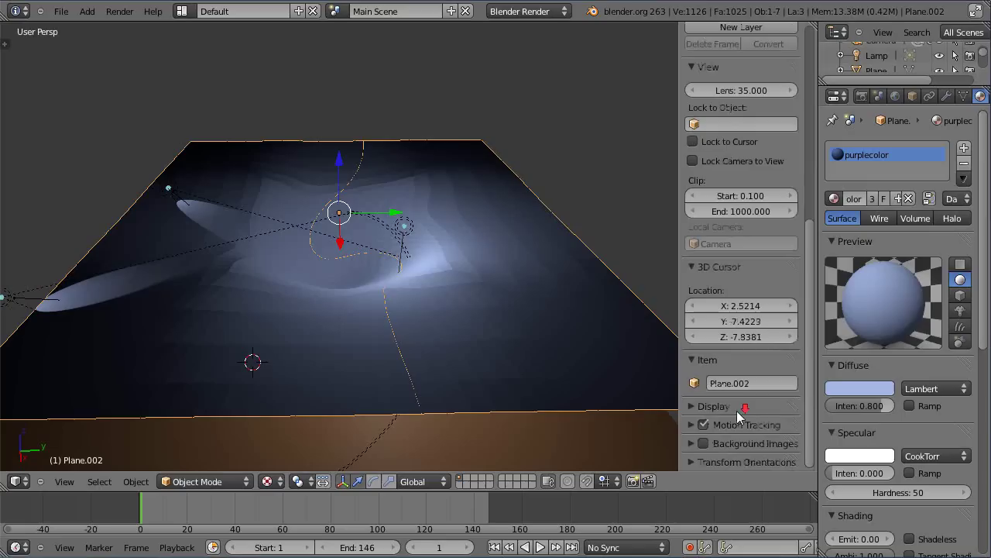
click(745, 384)
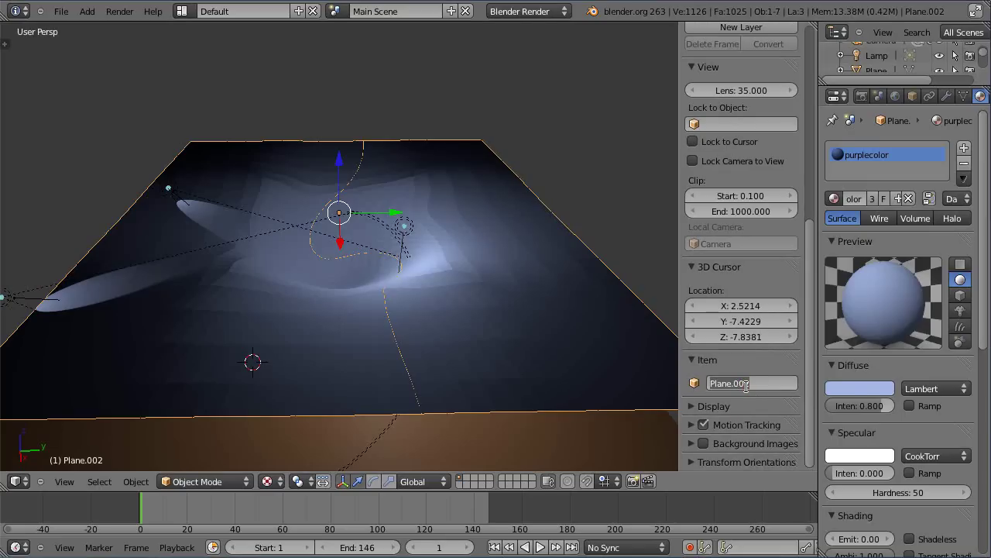
text(Curve)
key(Return)
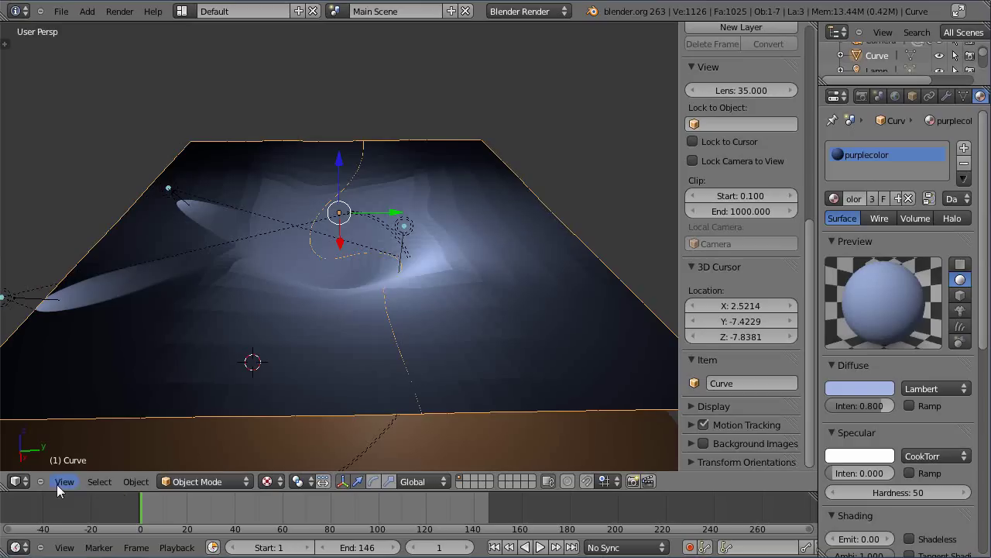
Convert the 'Curve' object to a curve using Object > Convert to > Curve from Mesh/Text.
click(133, 482)
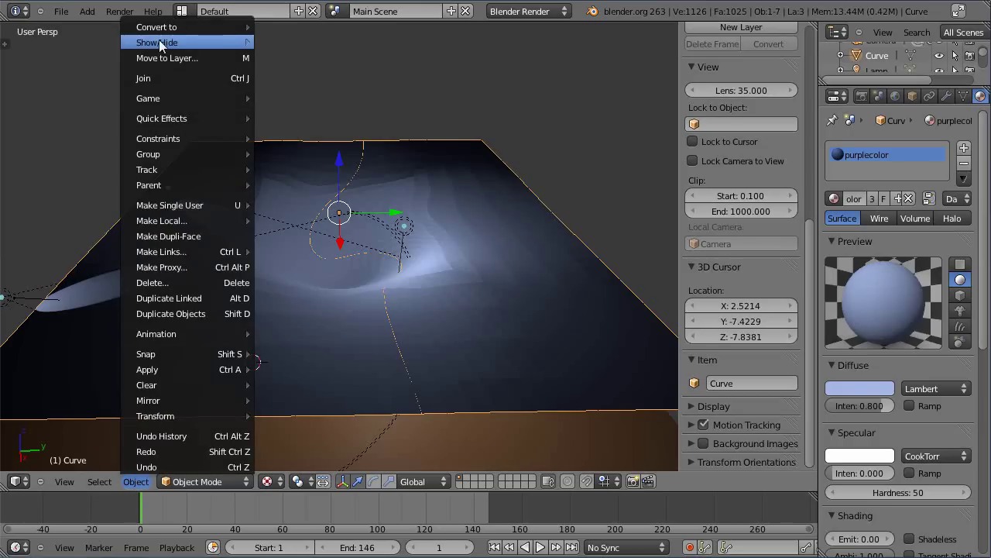
mouse_move(162, 28)
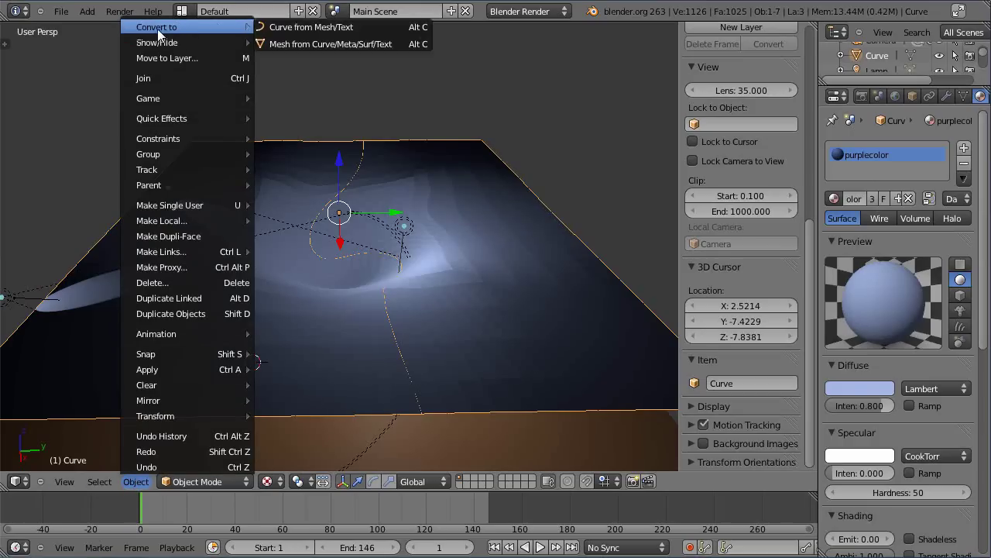
click(299, 27)
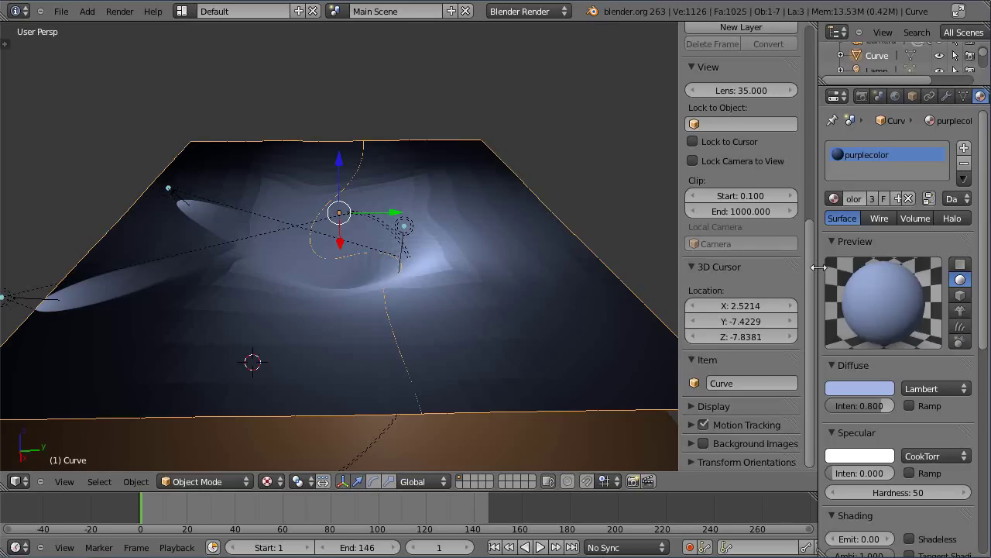
Cycle through the overlapping objects until the separated path Plane.003 is selected.
drag(818, 267, 794, 273)
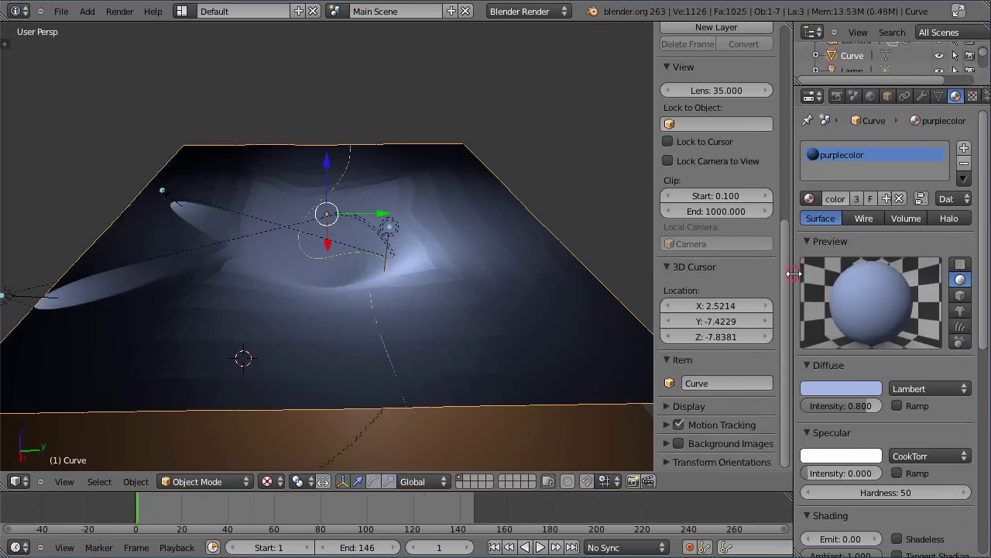
right_click(481, 368)
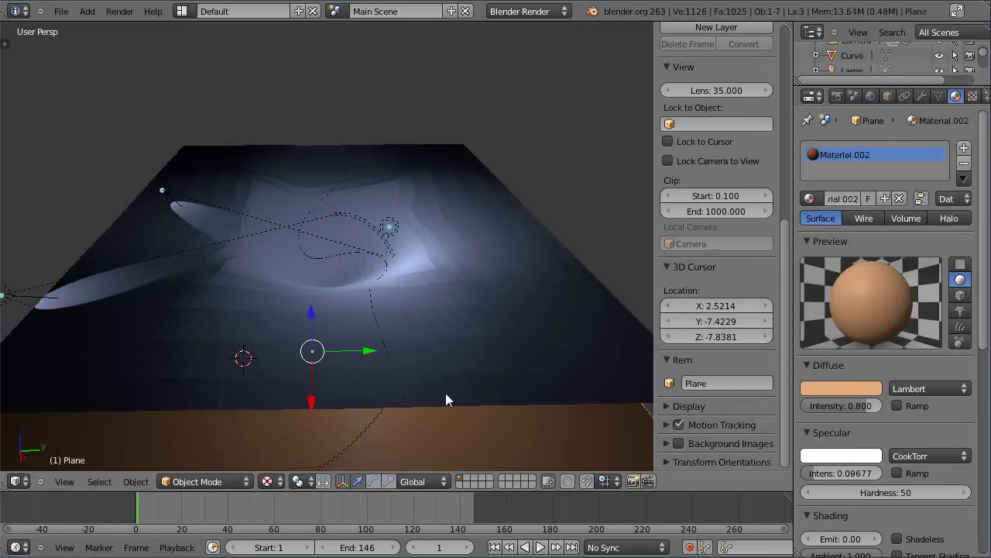
shift+right_click(400, 395)
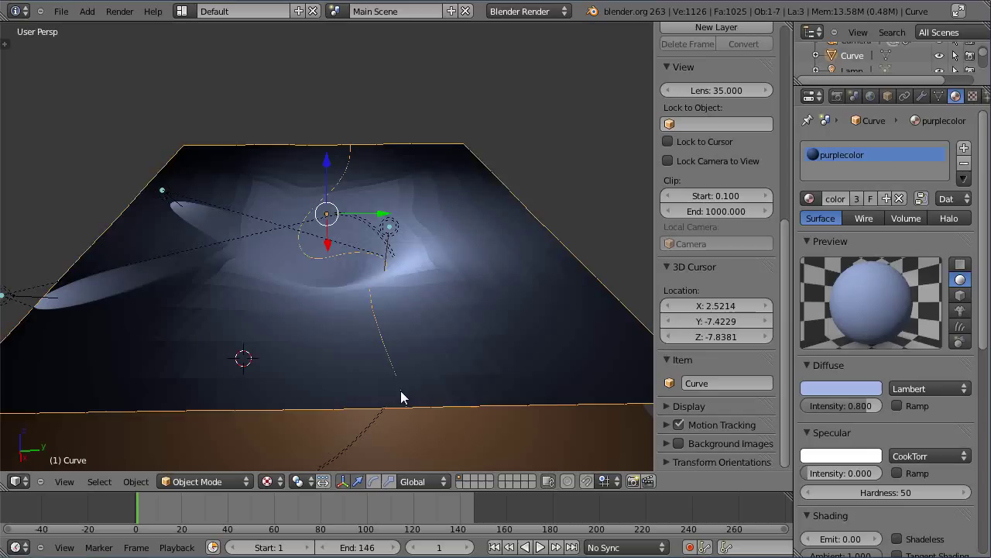
shift+right_click(401, 395)
shift+right_click(400, 396)
shift+right_click(401, 395)
shift+right_click(438, 395)
shift+right_click(437, 392)
shift+right_click(437, 392)
shift+right_click(437, 392)
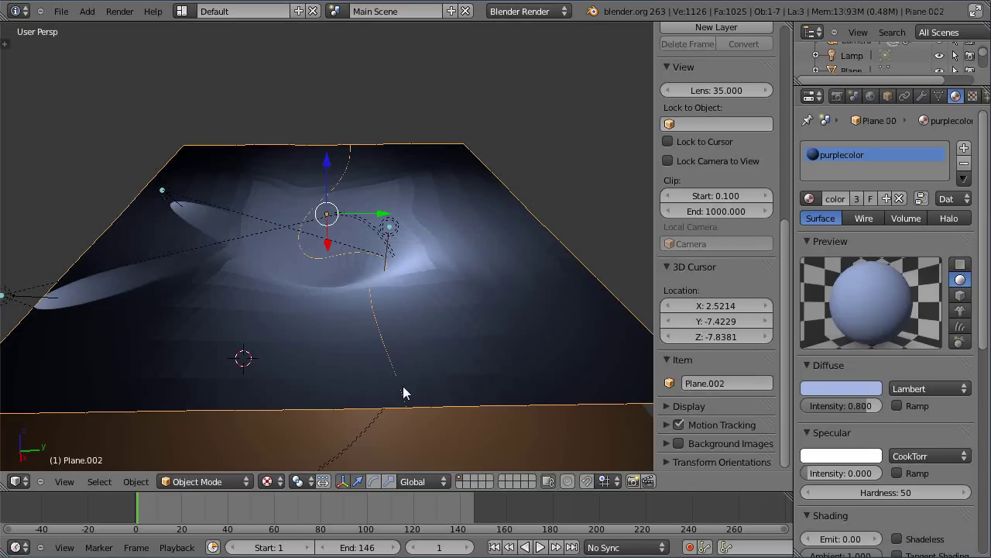
shift+right_click(402, 392)
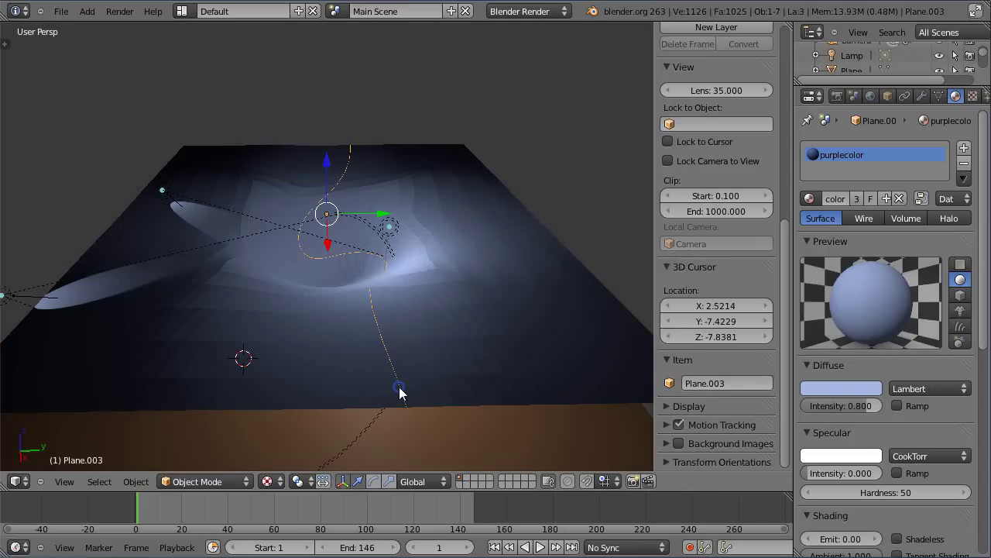
Rename Plane.003 to 'Curve' in the Item name field.
click(731, 385)
text(Curve)
key(Return)
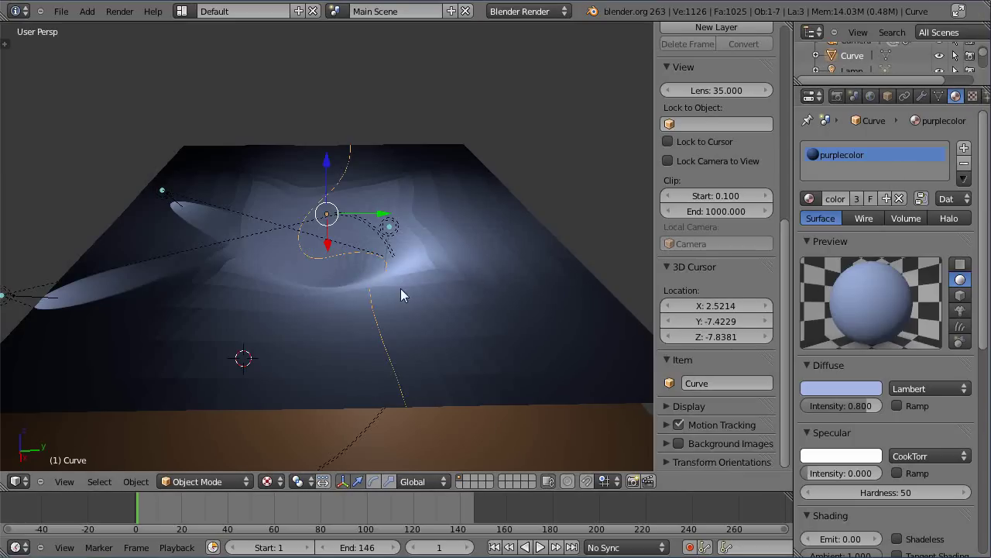
Convert the Curve object from a mesh into a real curve via Object > Convert to.
click(135, 481)
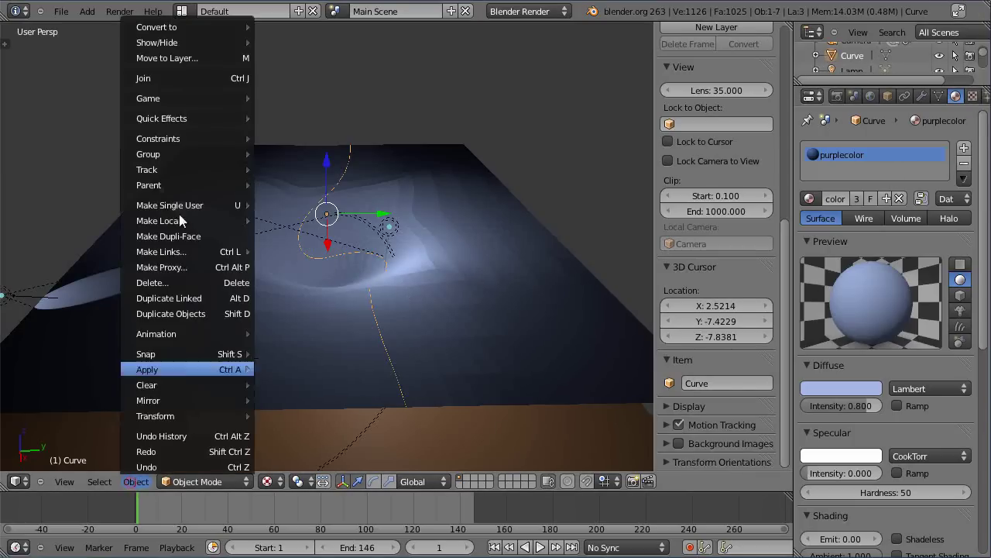
mouse_move(172, 28)
click(289, 28)
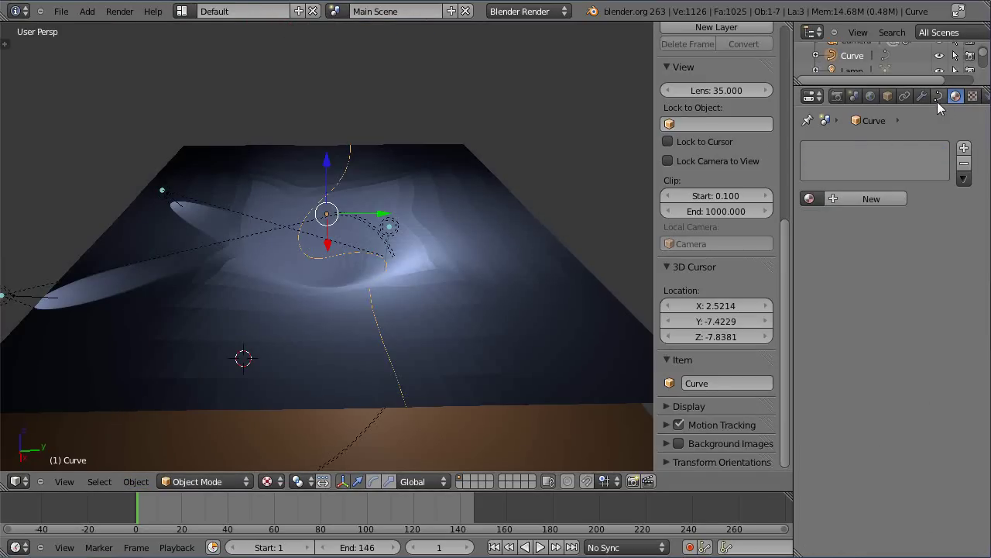
Reselect the Curve object after Plane.002 and orbit and zoom the view.
right_click(498, 369)
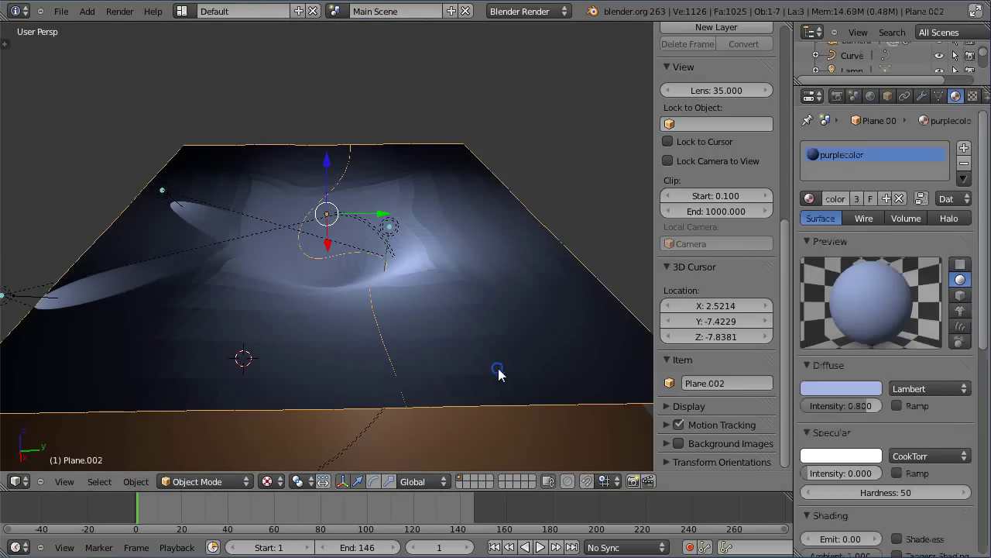
right_click(400, 368)
middle_drag(403, 398, 367, 403)
scroll(286, 387, up, 3)
scroll(225, 370, down, 4)
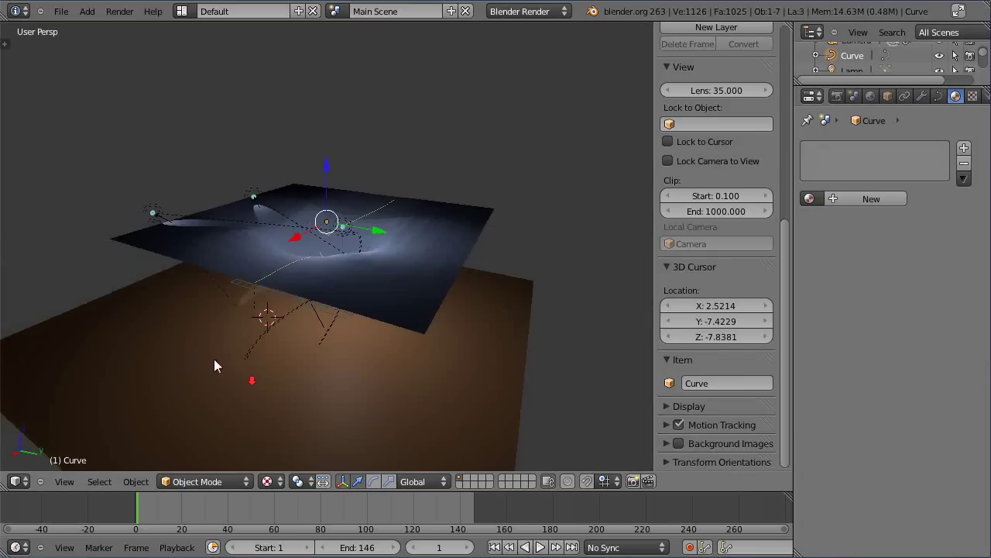
Add a new cube at the 3D cursor, keeping its original size.
click(215, 299)
key(shift+a)
mouse_move(230, 301)
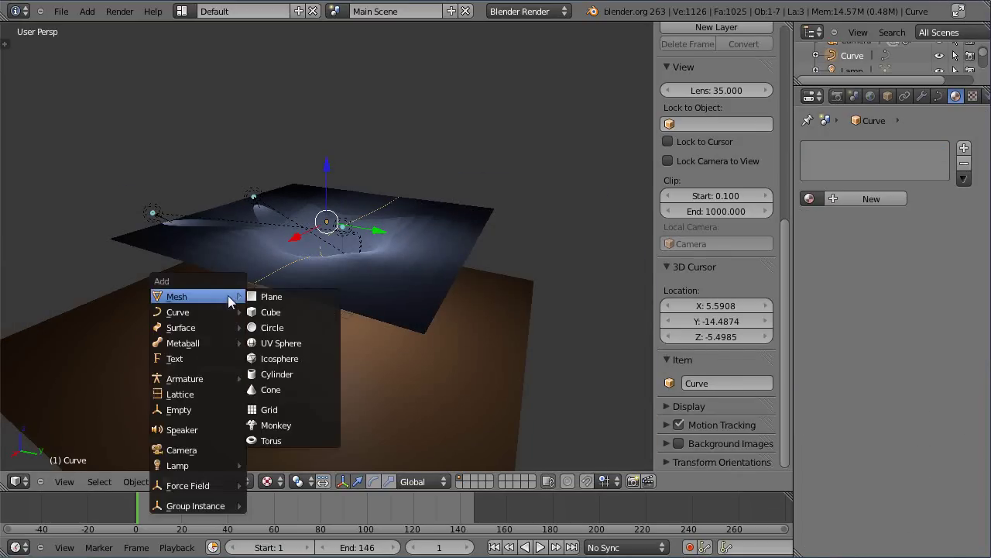
click(270, 312)
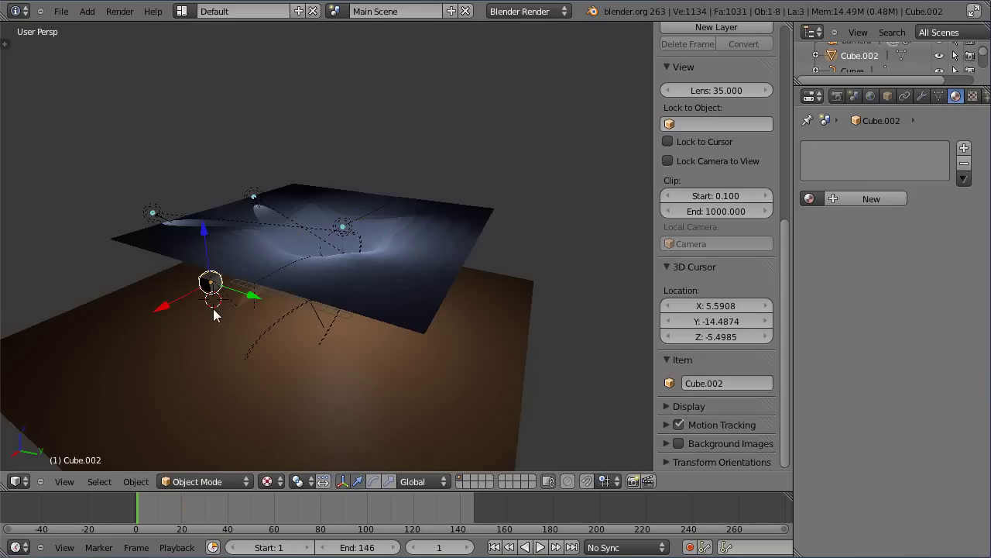
key(s)
key(x)
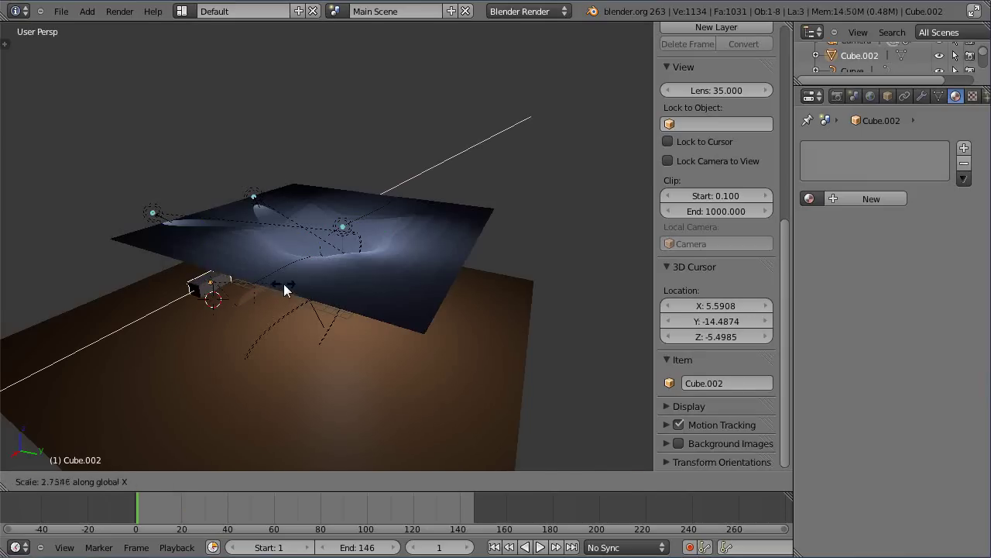
key(Escape)
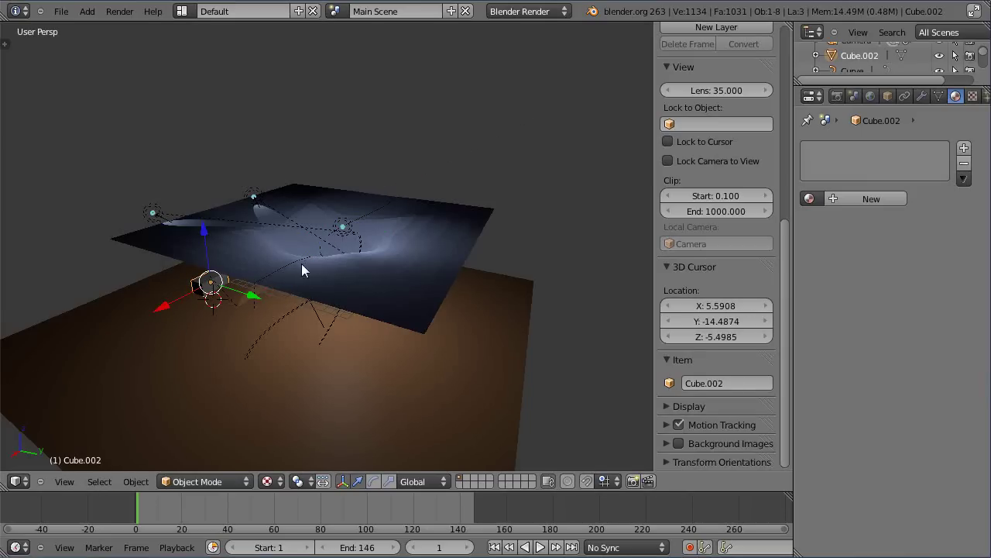
Assign the existing pink Material.001 to the cube.
click(809, 198)
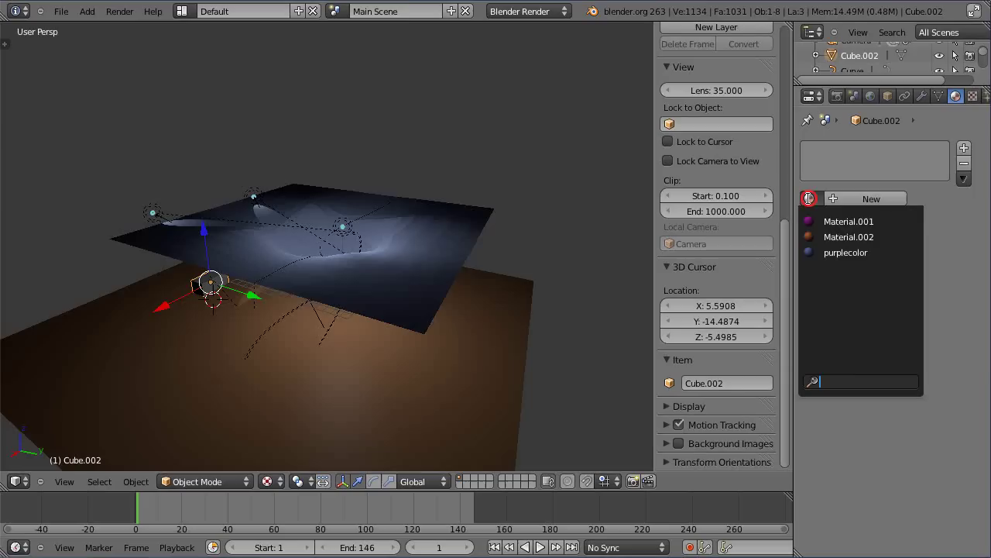
click(844, 222)
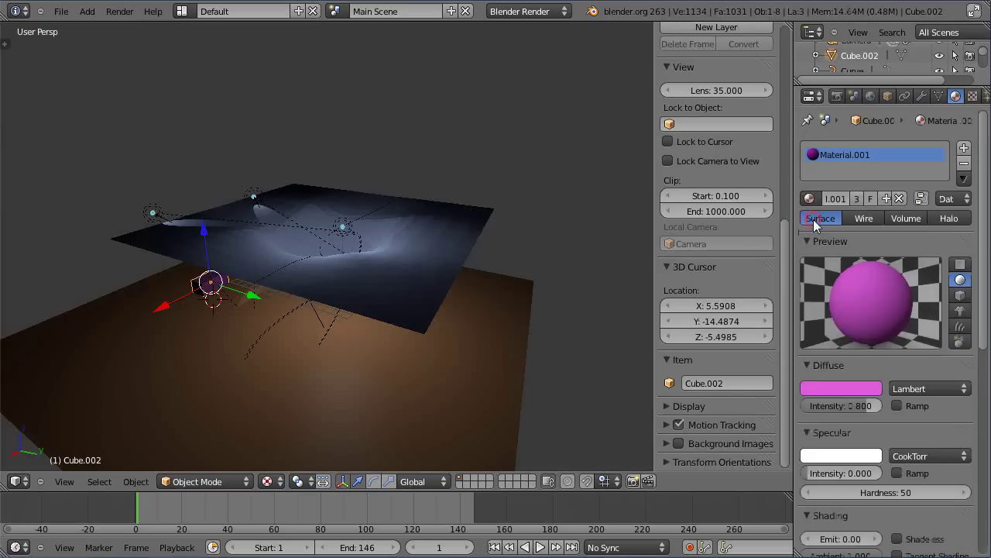
scroll(310, 299, up, 2)
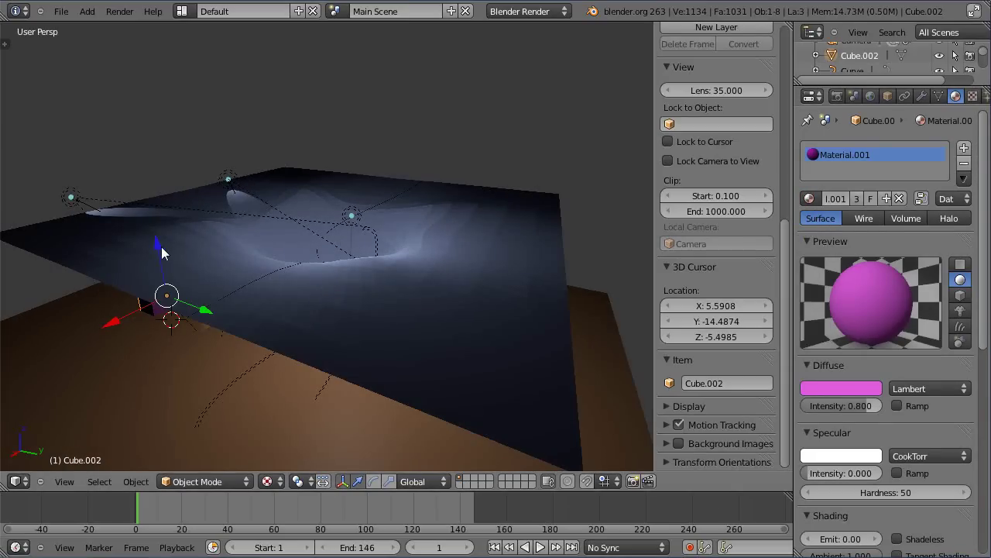
Move the cube up along Z, then along Y and X toward the vortex plane.
key(g)
key(z)
click(178, 143)
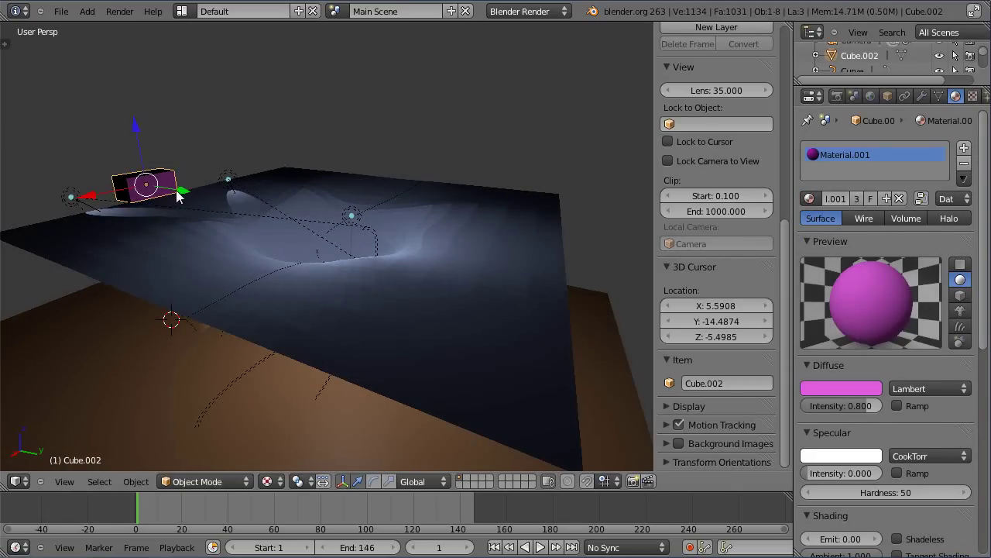
key(g)
key(y)
click(302, 225)
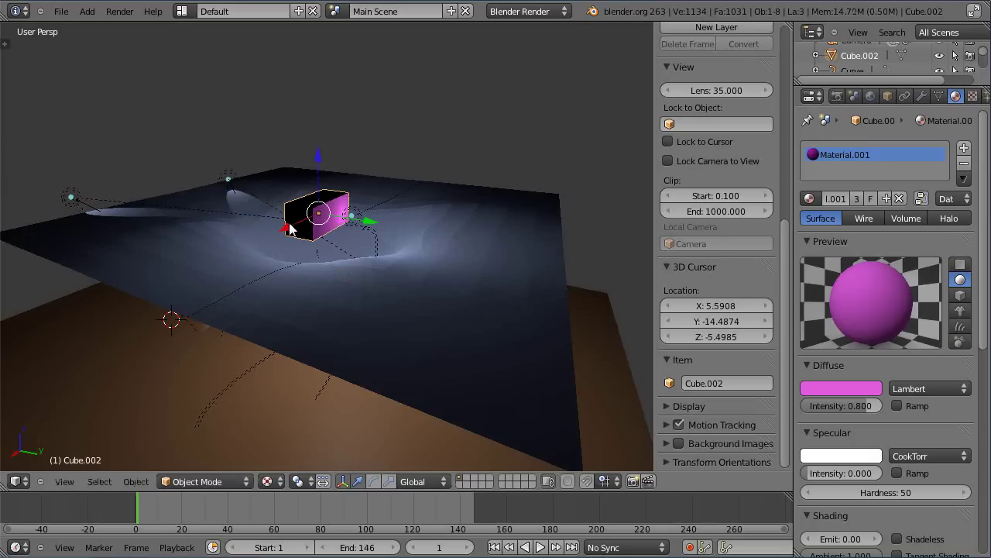
key(g)
key(x)
click(148, 328)
middle_drag(343, 410, 248, 392)
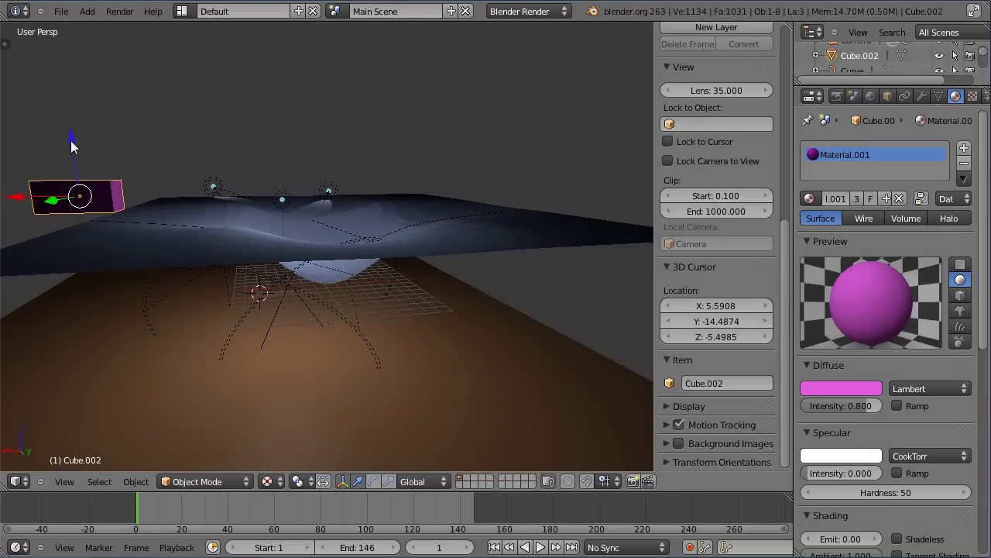
Lower the box along Z, scale it down, and fine-tune its height.
drag(70, 140, 72, 152)
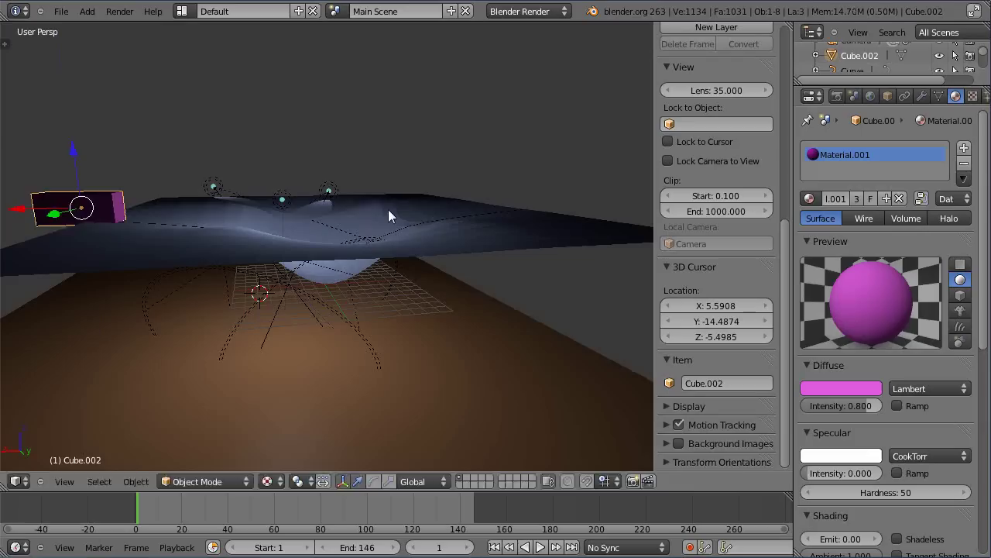
key(s)
click(274, 225)
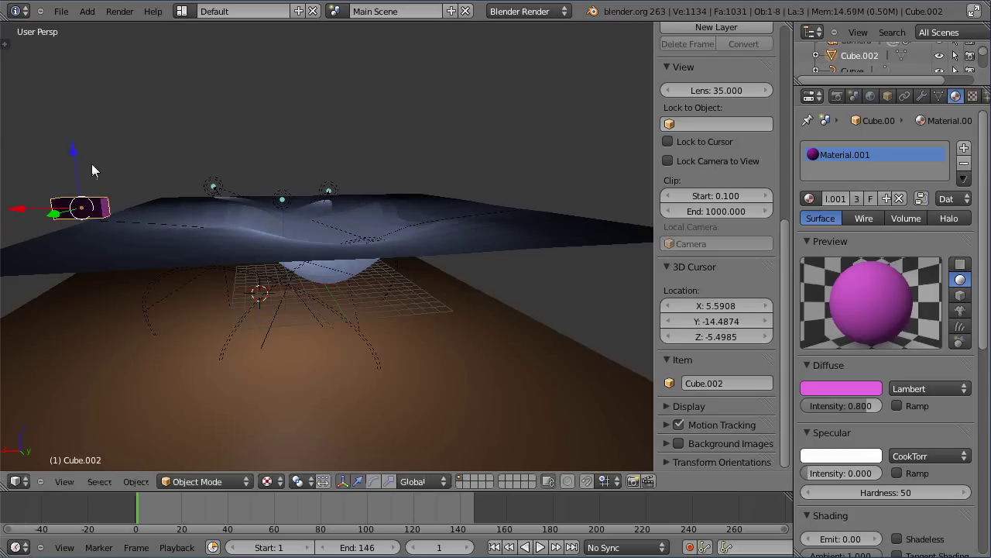
drag(74, 159, 73, 155)
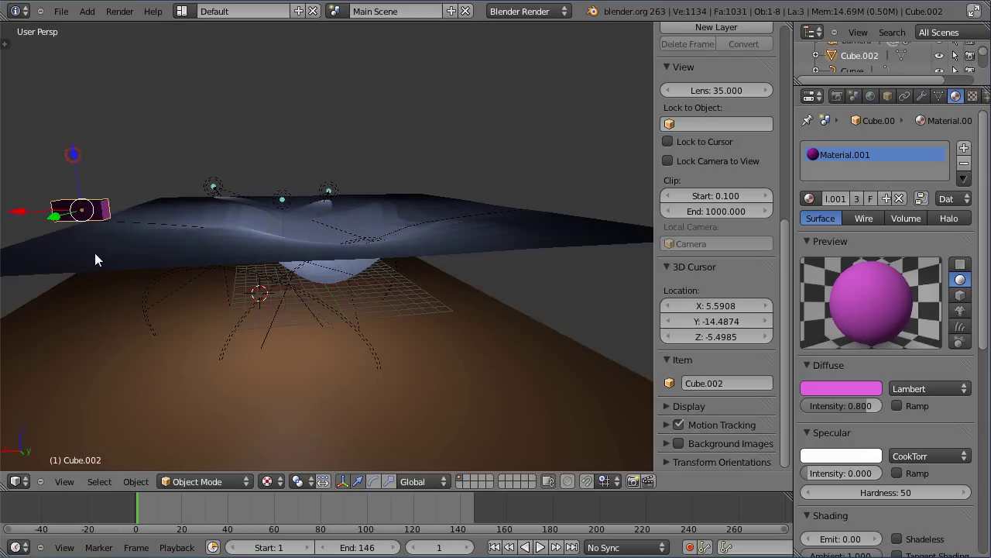
mouse_move(95, 252)
middle_down()
mouse_move(185, 293)
mouse_move(217, 289)
middle_up()
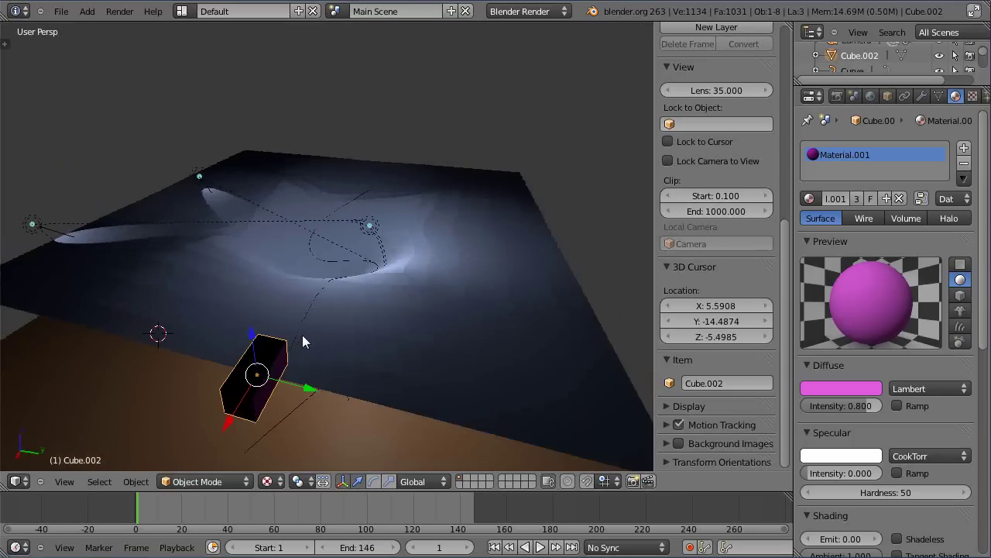
key(KP_8)
key(KP_2)
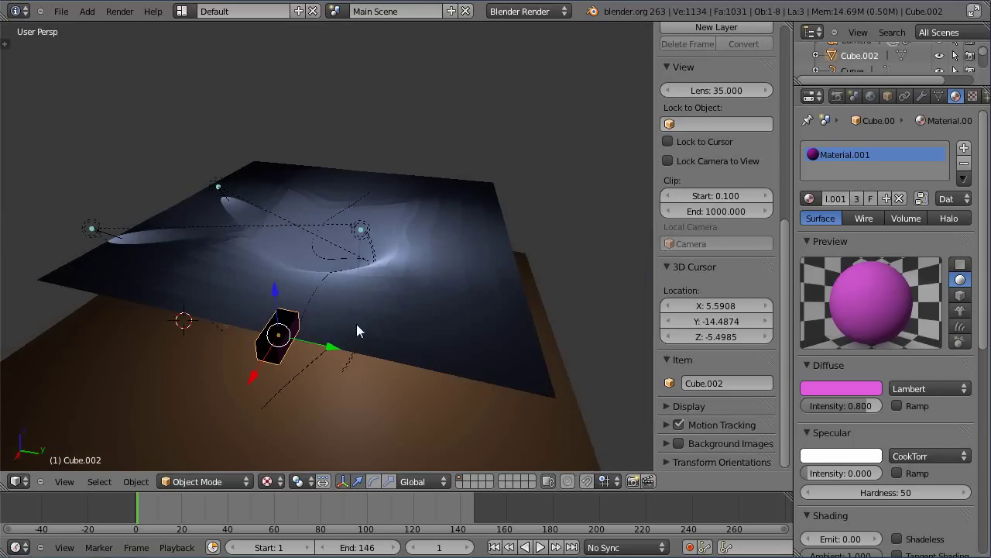
Move the vortex plane Plane.002 and the floor plane onto separate layers.
right_click(360, 326)
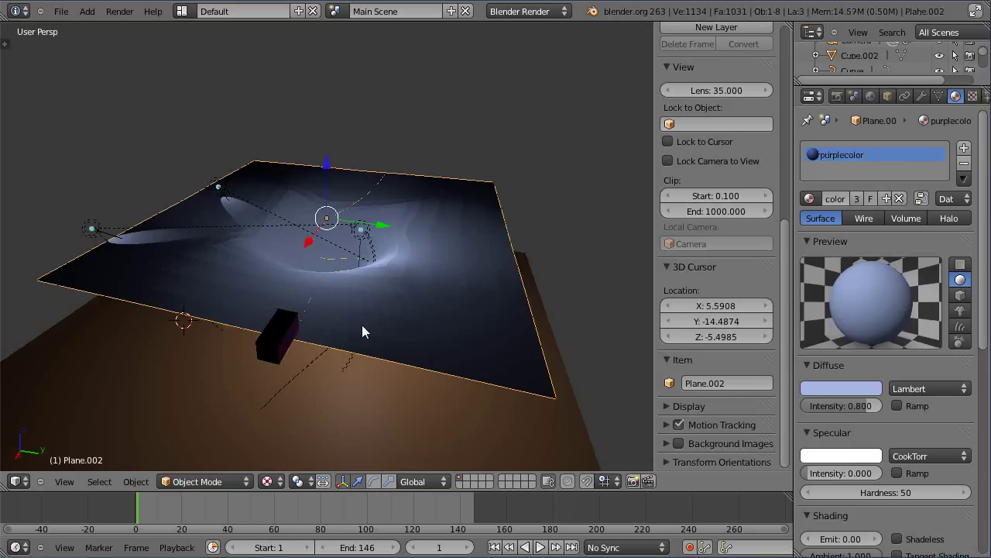
key(m)
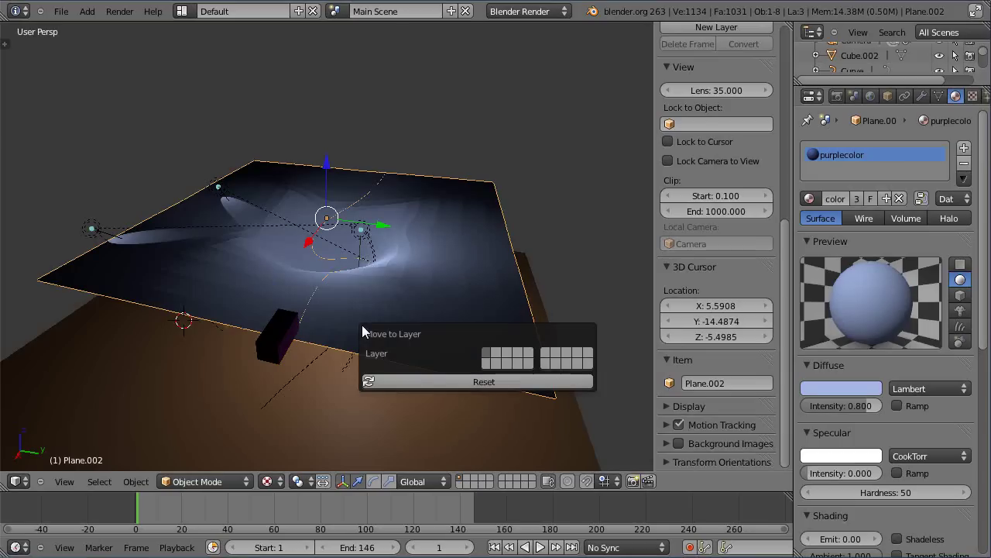
click(497, 354)
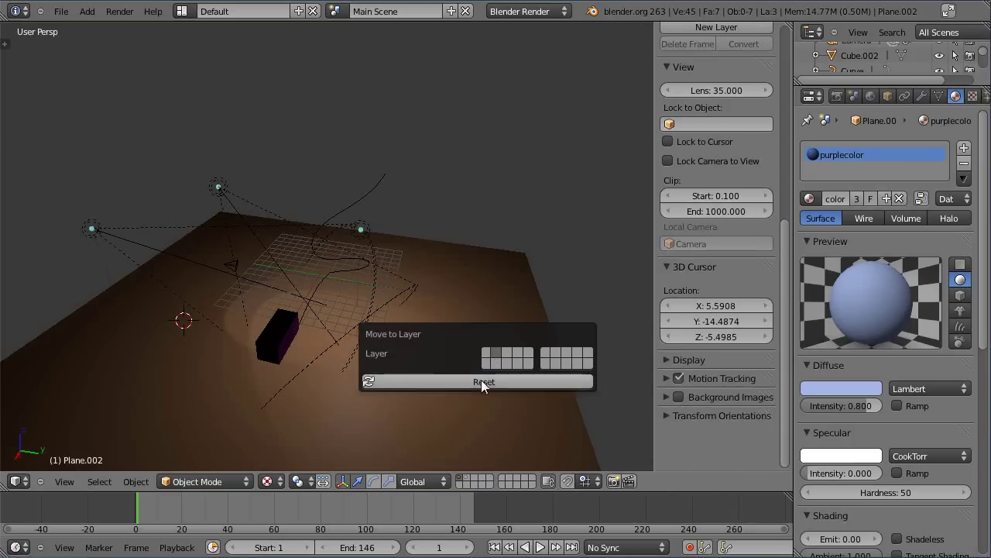
right_click(462, 426)
key(m)
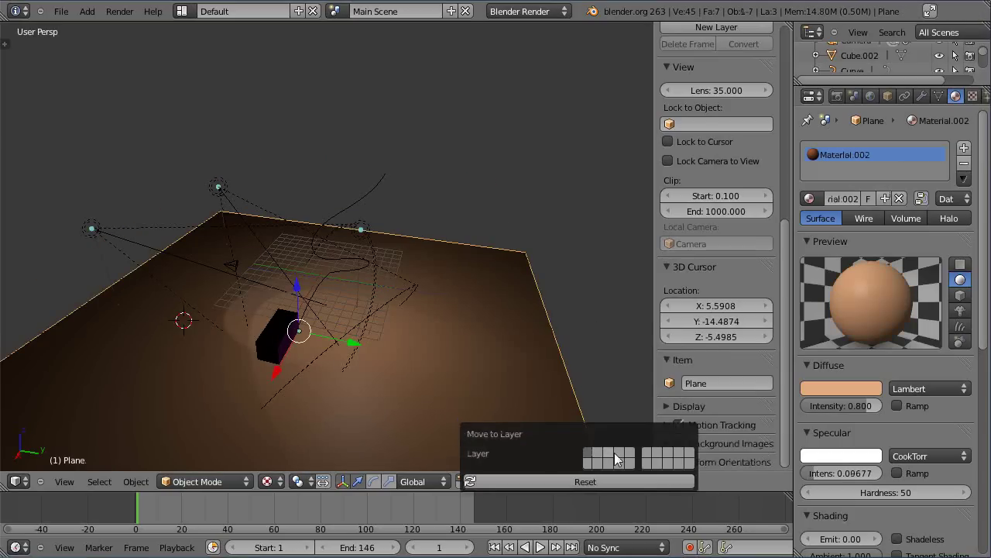
click(617, 452)
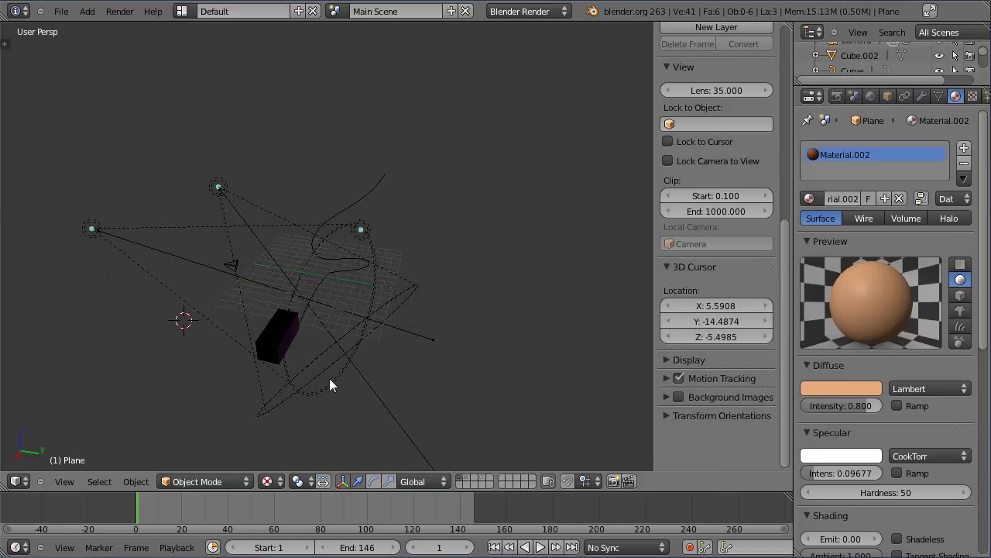
Parent the box to the Curve with Follow Path, then show the vortex plane's layer again.
middle_drag(307, 400, 295, 405)
right_click(279, 379)
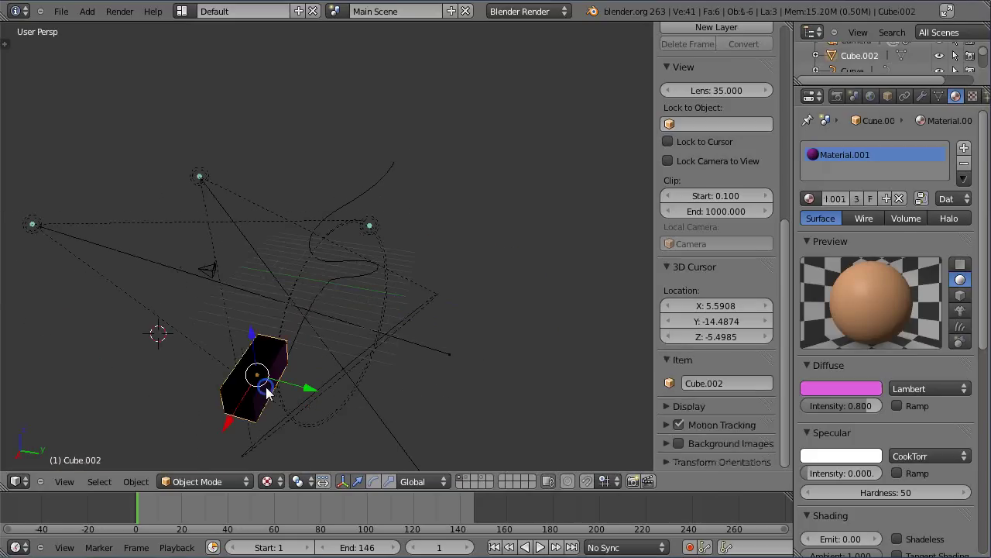
right_click(293, 343)
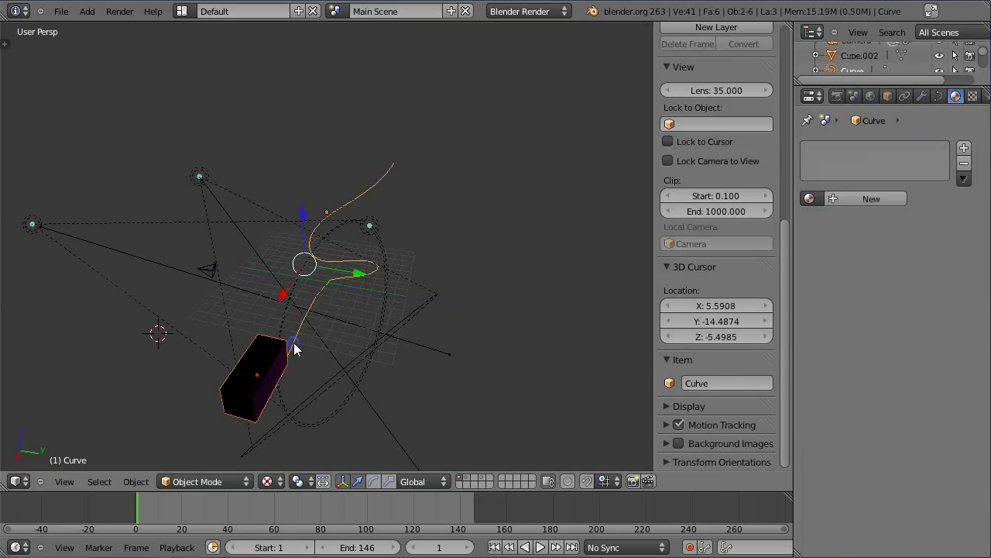
key(ctrl+p)
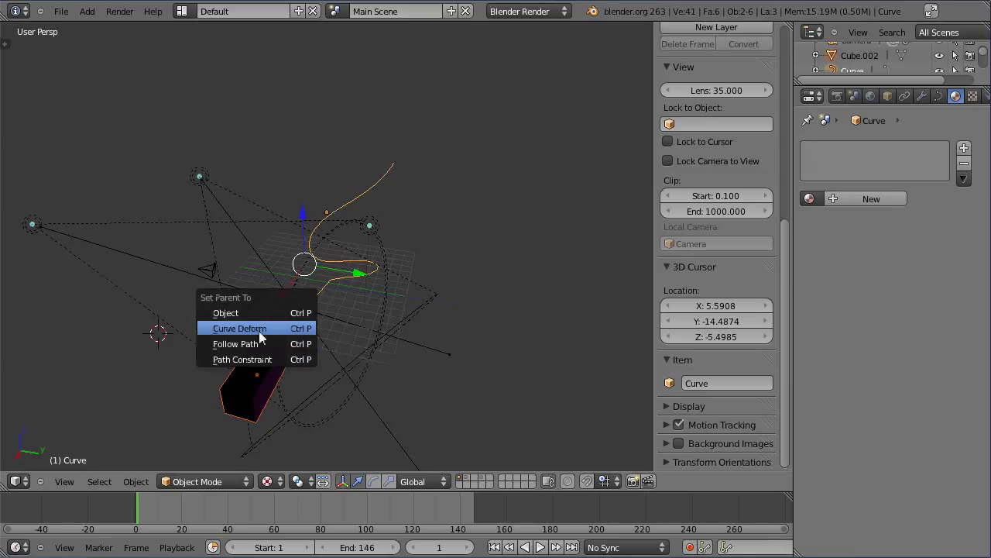
click(253, 345)
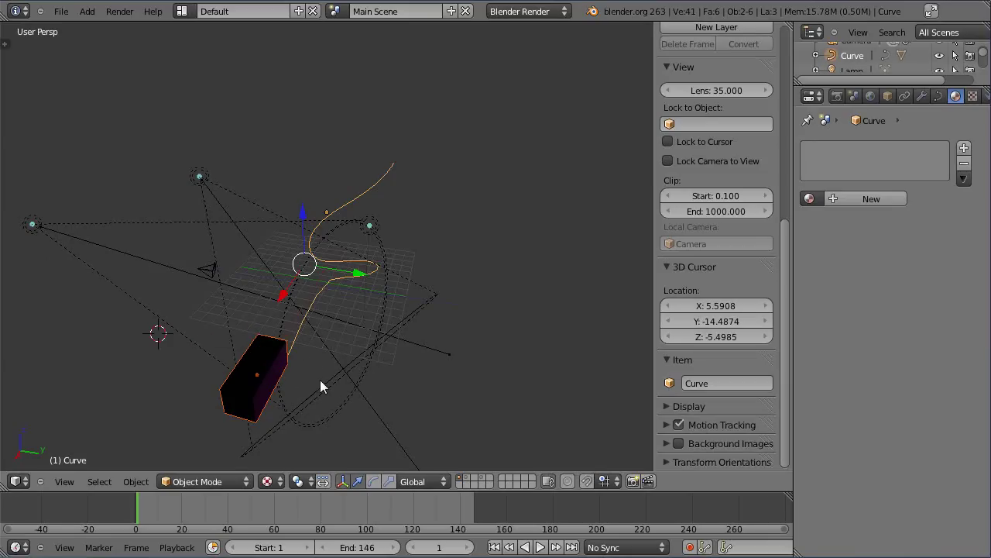
shift+click(468, 482)
middle_drag(405, 428, 395, 408)
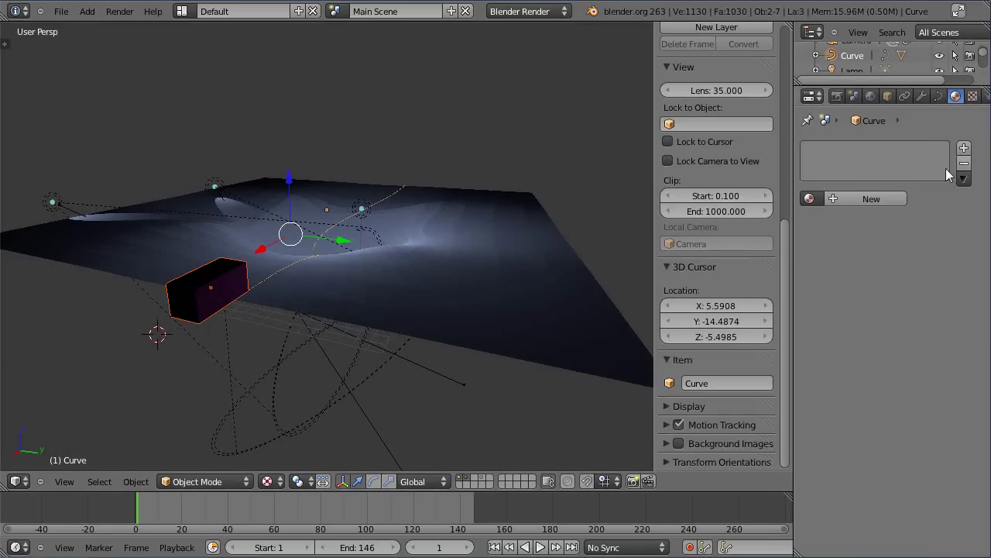
Make the Curve the active object, toggling past the vortex plane.
right_click(259, 280)
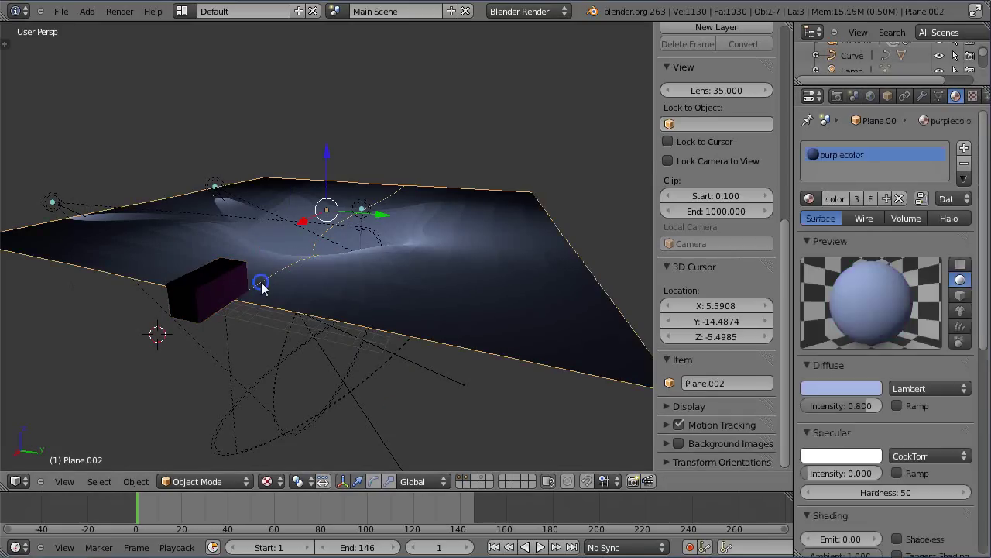
right_click(261, 282)
right_click(261, 283)
right_click(261, 283)
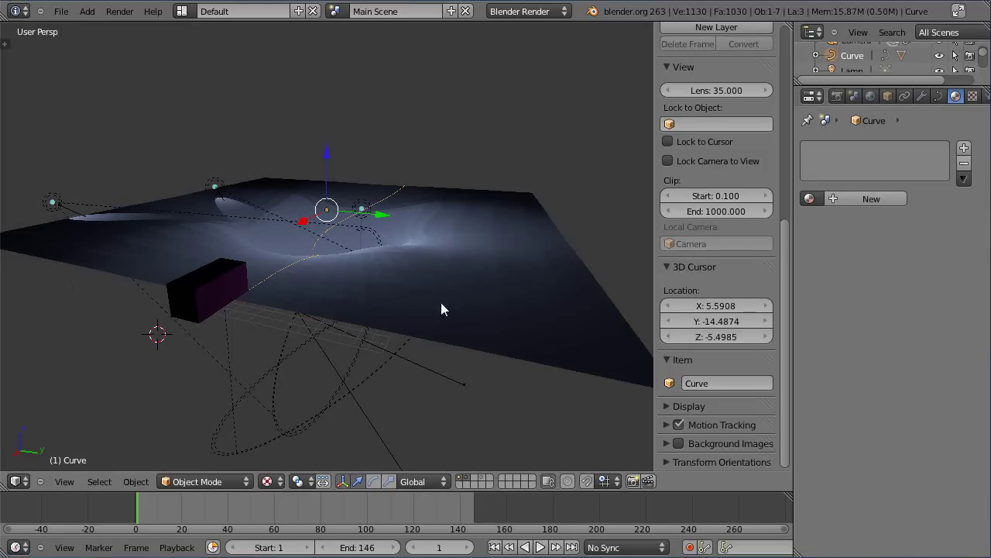
Set the Curve's Path Animation frames to 250 and extend the scene end frame to 253.
click(939, 94)
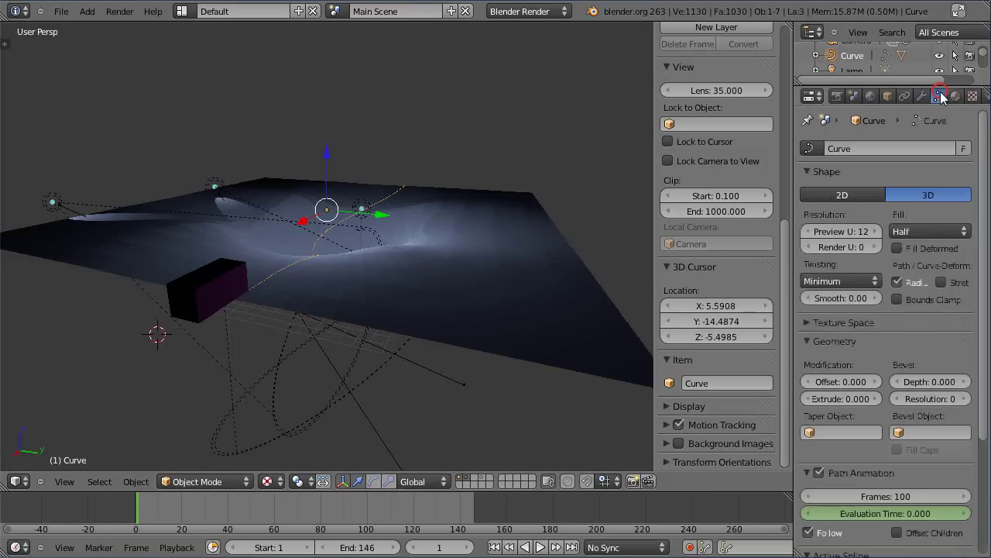
click(900, 496)
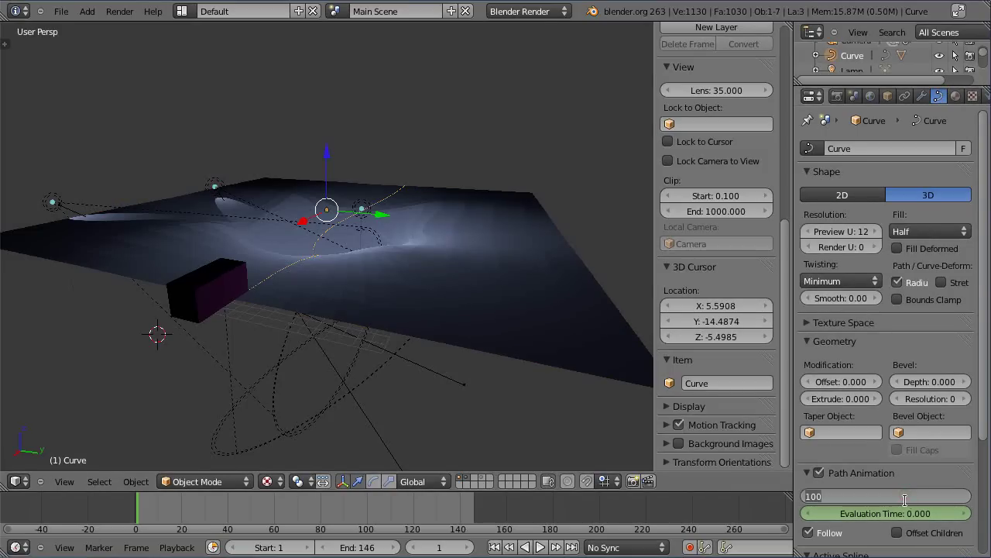
text(250)
key(Return)
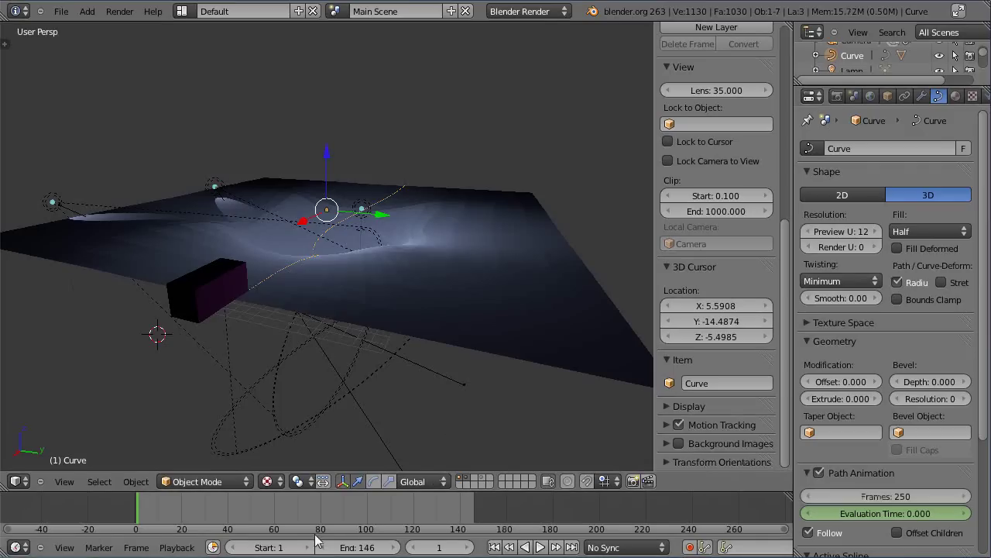
drag(335, 547, 391, 547)
Play the animation with Alt+A, orbiting as the pink box travels the curve through the vortex.
scroll(208, 362, up, 3)
middle_drag(208, 362, 300, 374)
scroll(249, 344, down, 3)
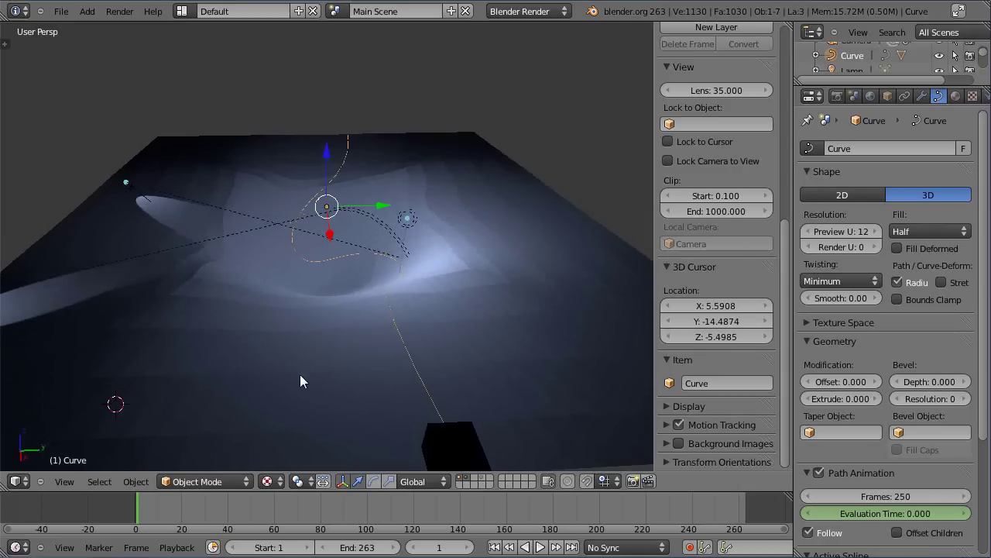
key(alt+a)
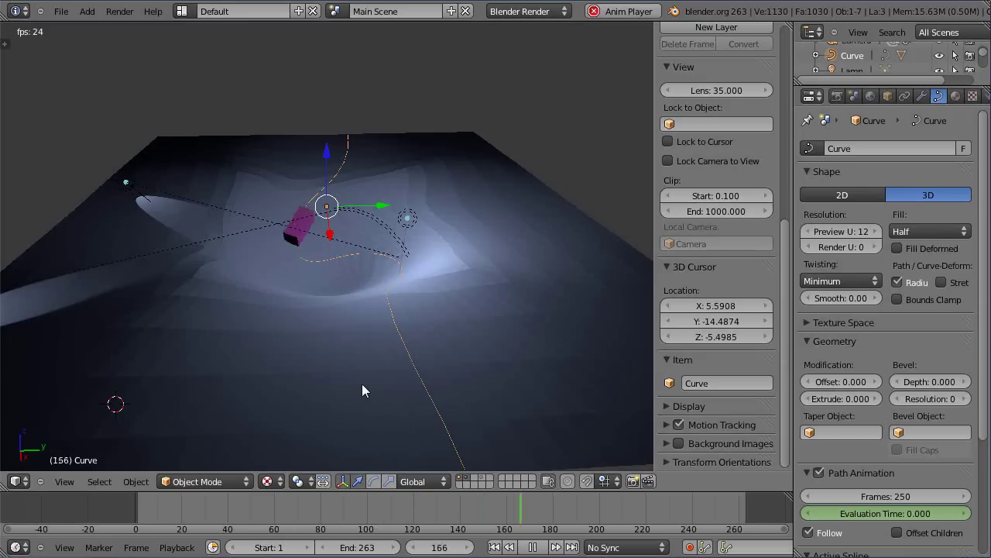
middle_drag(362, 384, 325, 468)
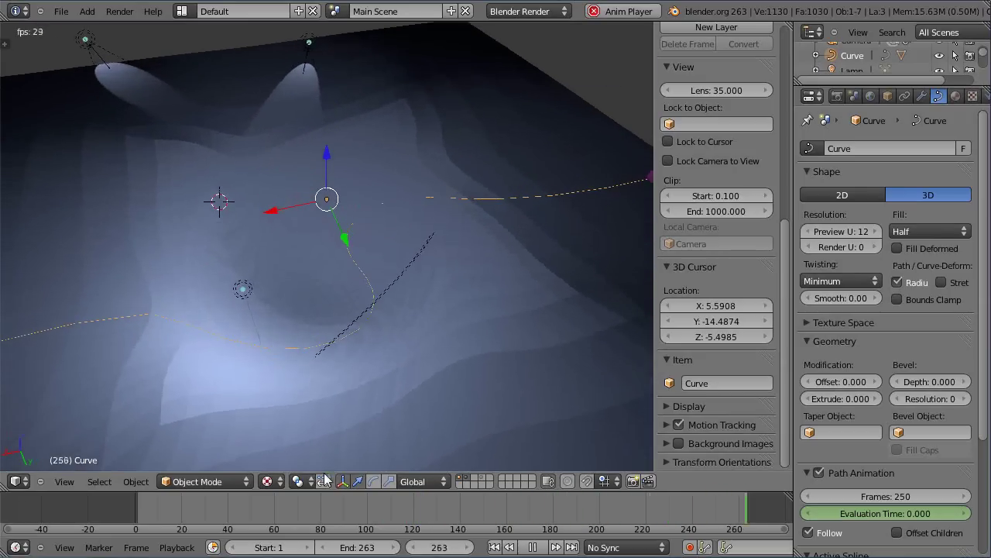
scroll(376, 428, down, 4)
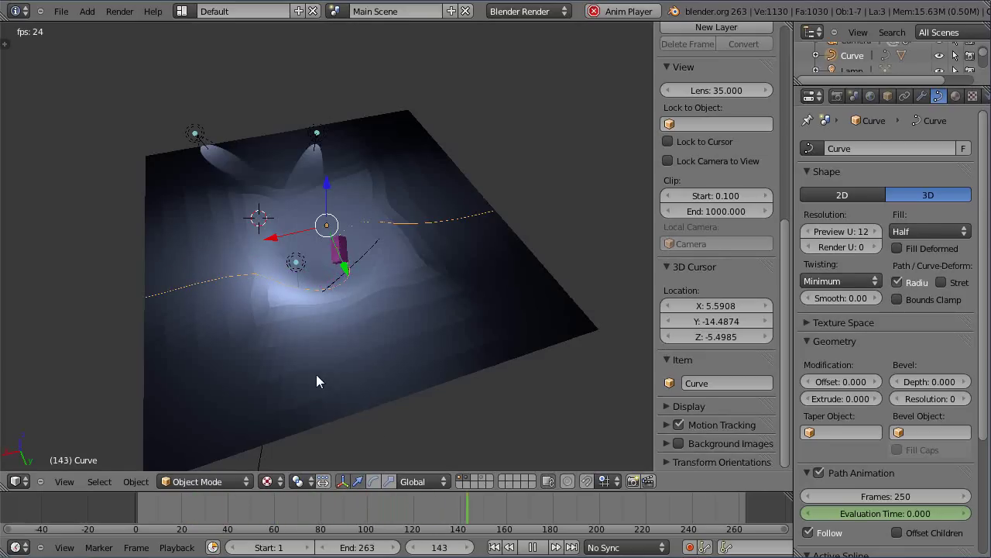
middle_drag(308, 334, 425, 309)
scroll(418, 313, up, 6)
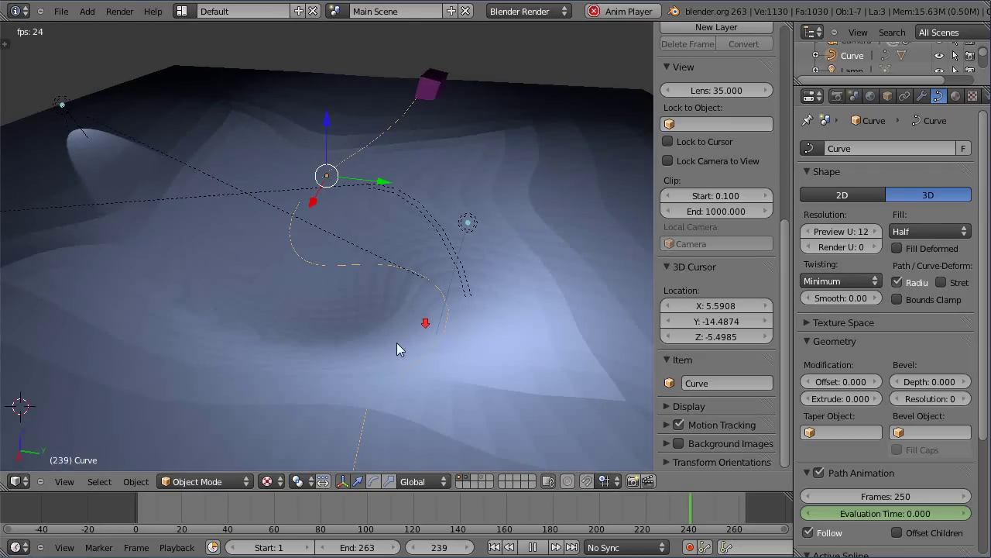
middle_drag(382, 388, 432, 372)
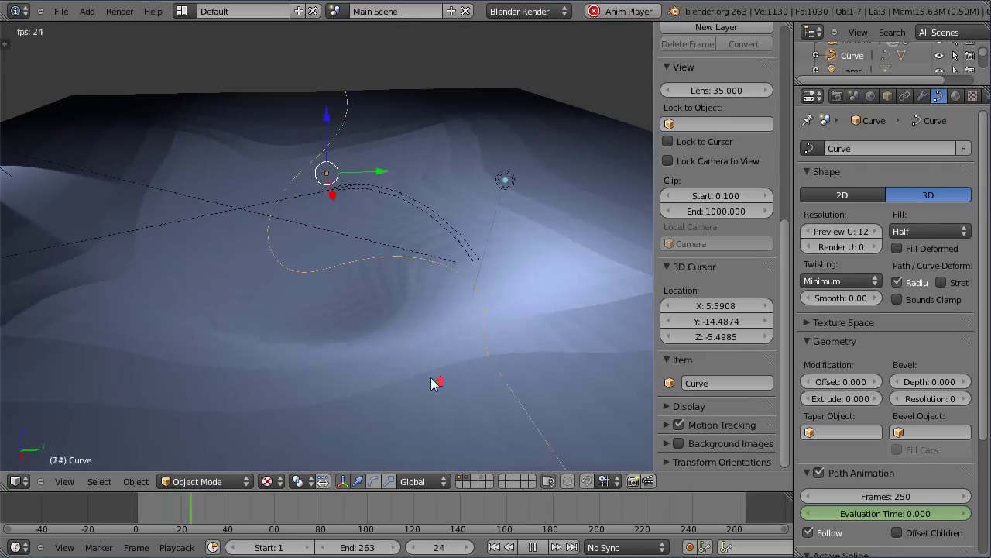